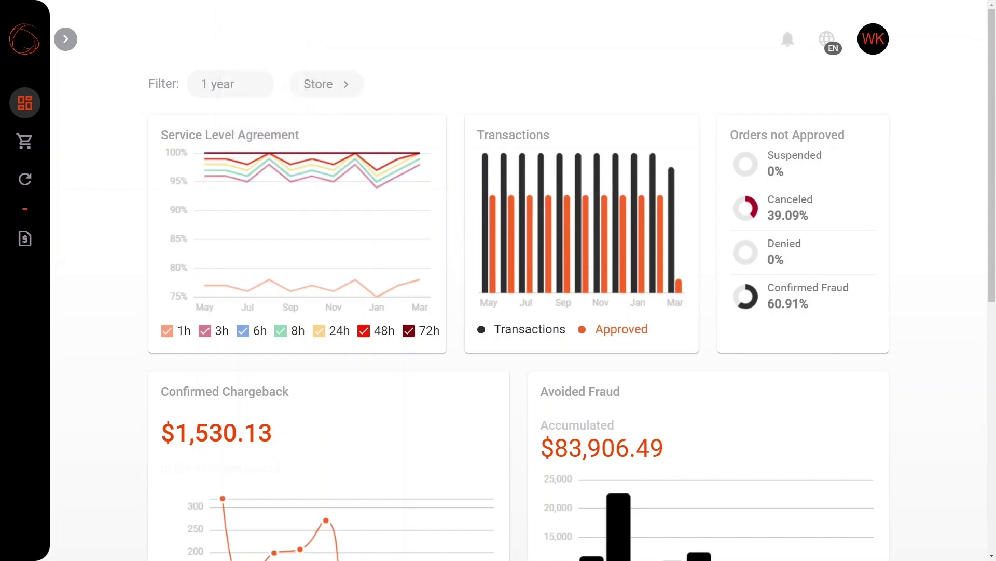
Switch the dashboard period to 6 months and filter it to ClearSale Store BR
click(64, 42)
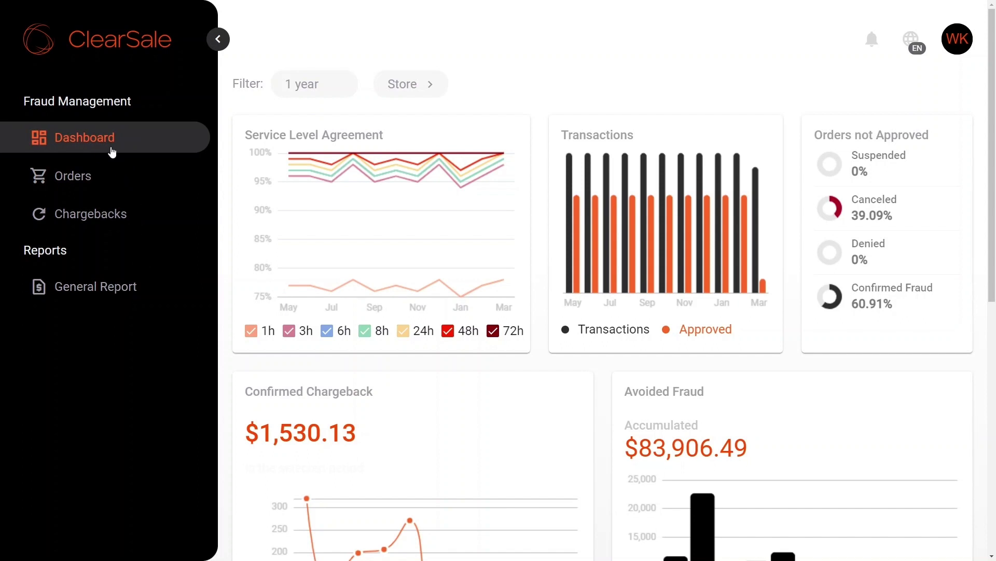
click(218, 39)
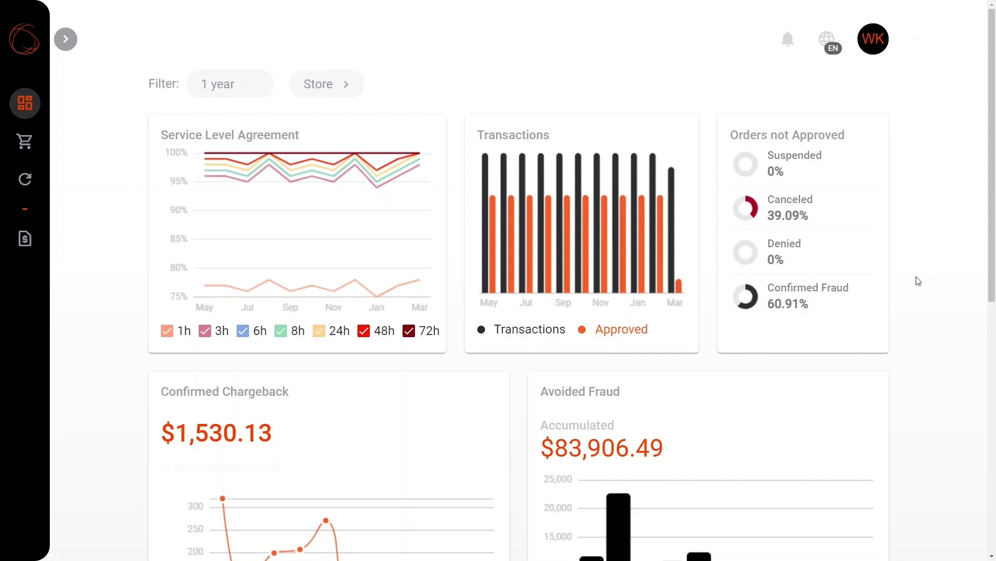
click(244, 86)
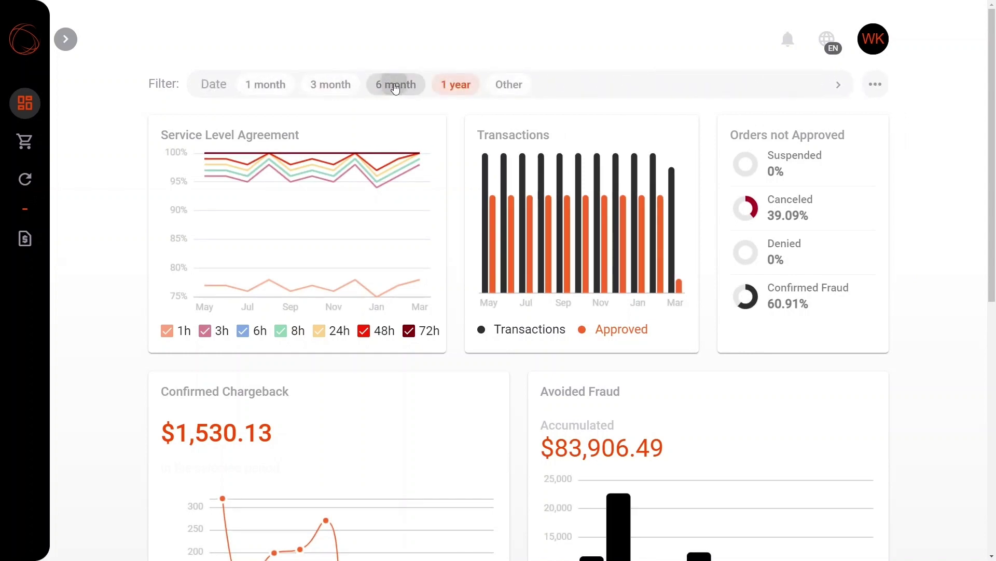
click(396, 85)
click(327, 85)
text(clear)
click(325, 115)
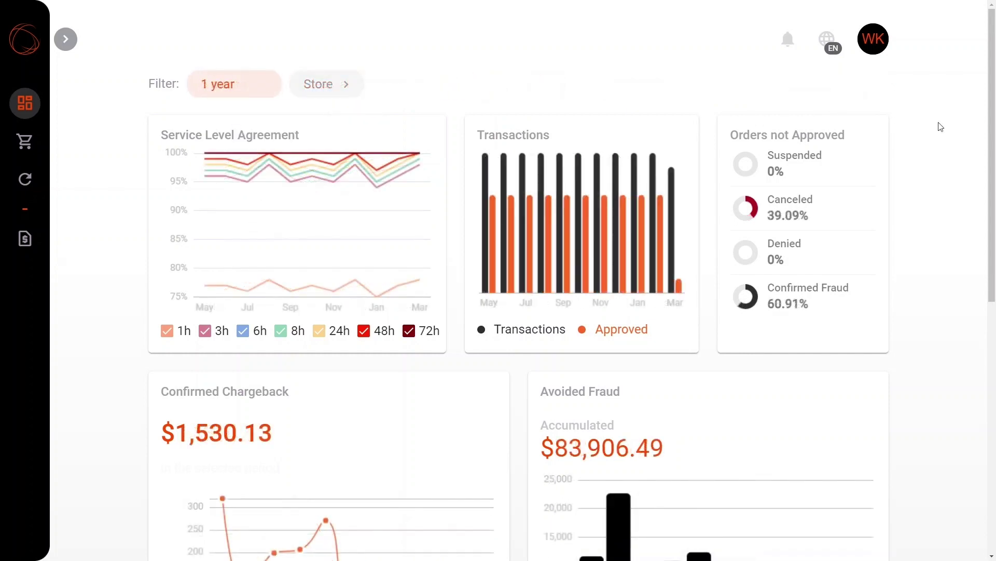
scroll(940, 127, down, 3)
scroll(940, 127, down, 2)
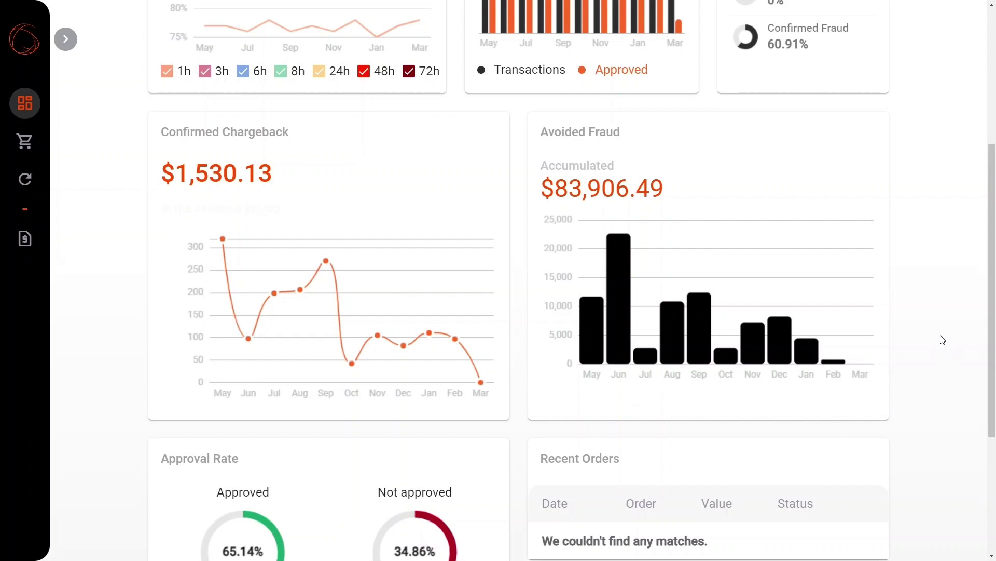
mouse_move(586, 339)
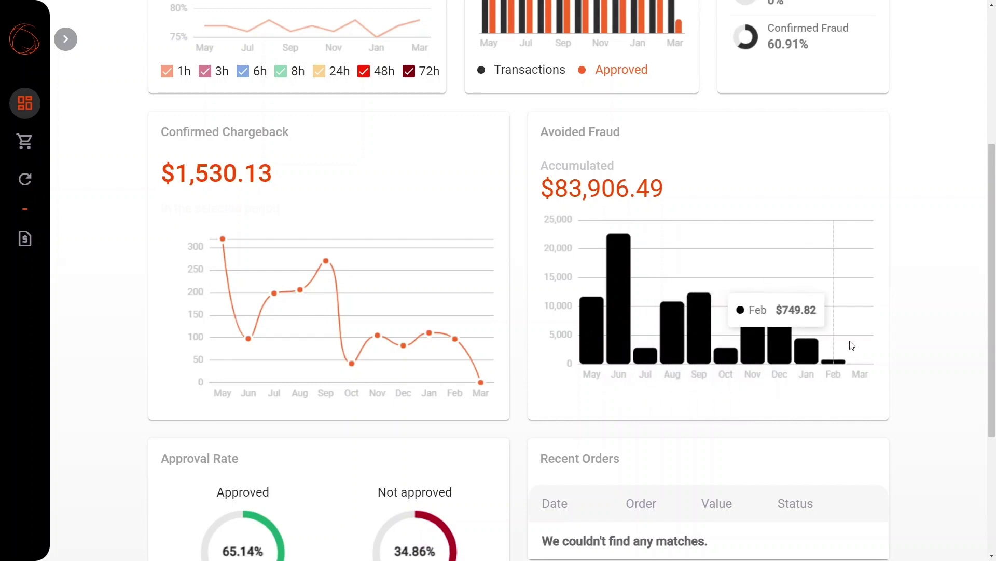
scroll(854, 344, down, 4)
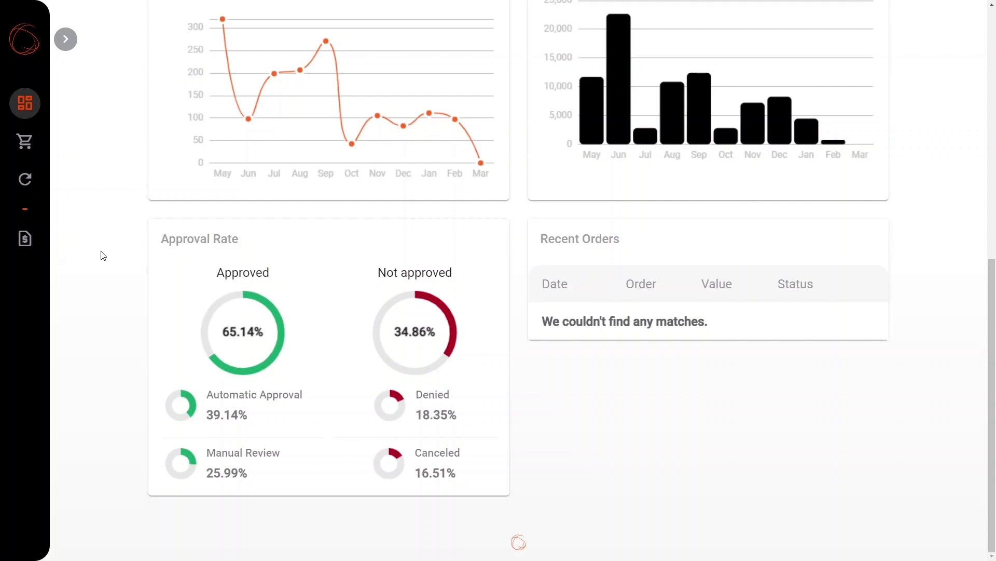
scroll(107, 257, up, 9)
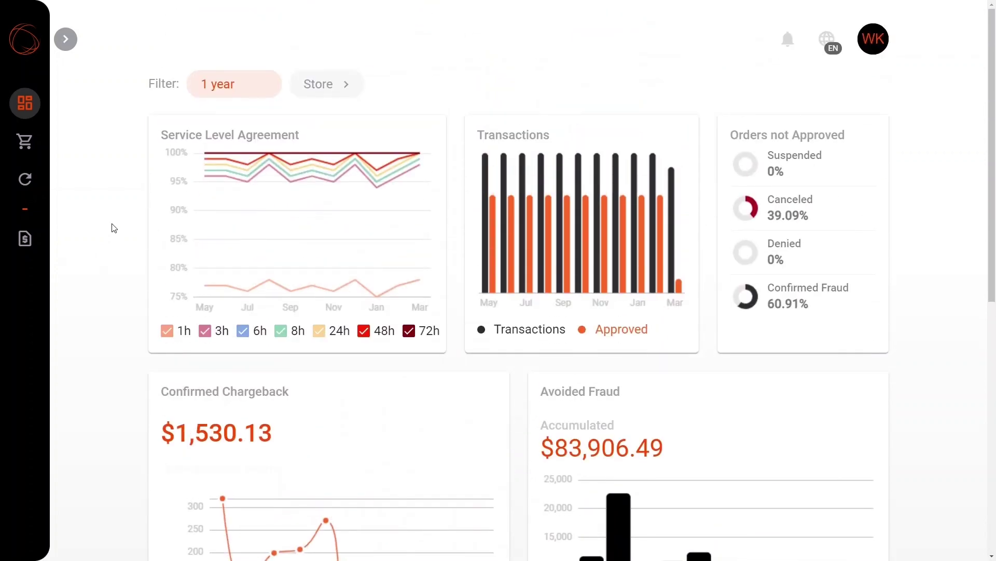
Go to the Orders page from the navigation sidebar
click(64, 39)
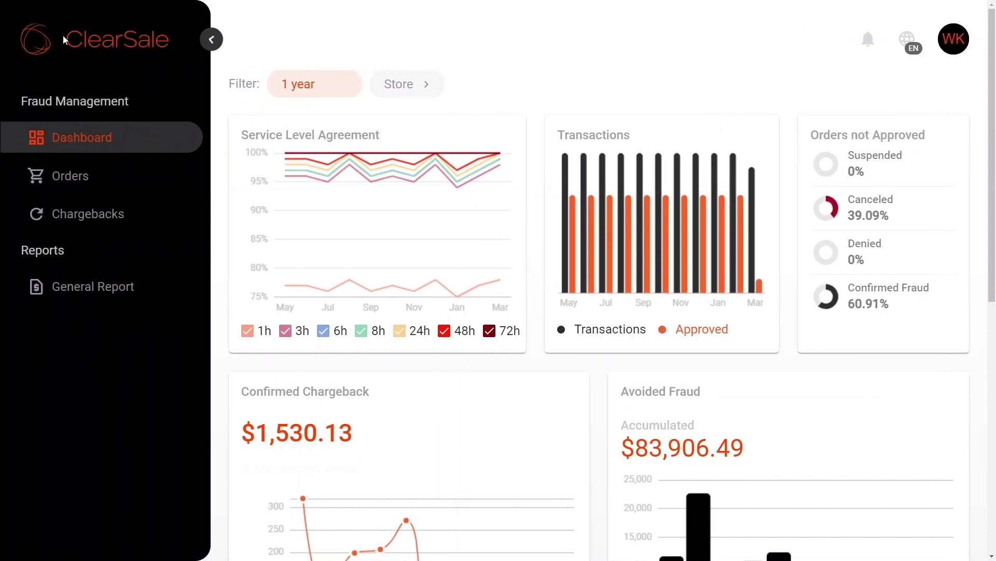
click(89, 186)
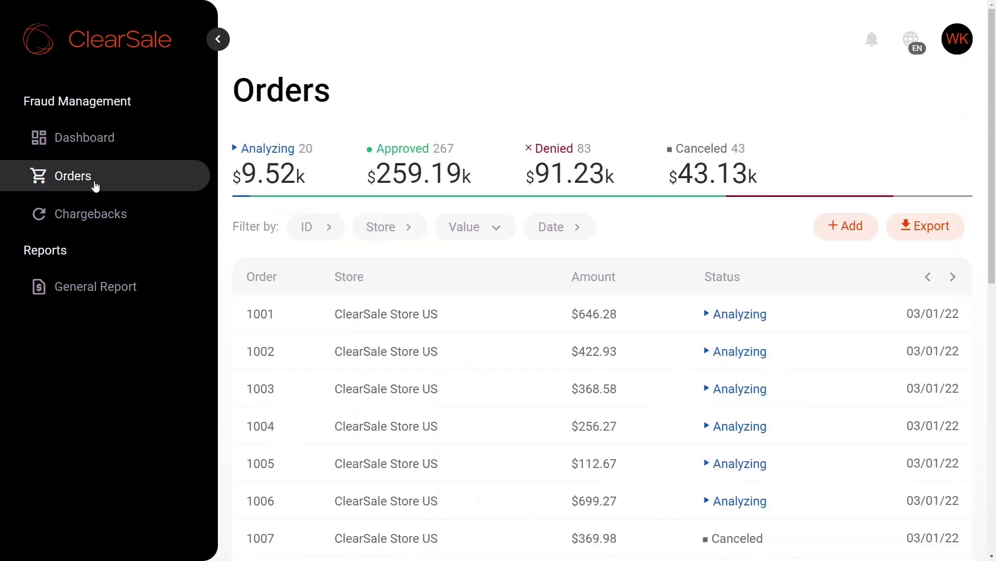
click(218, 39)
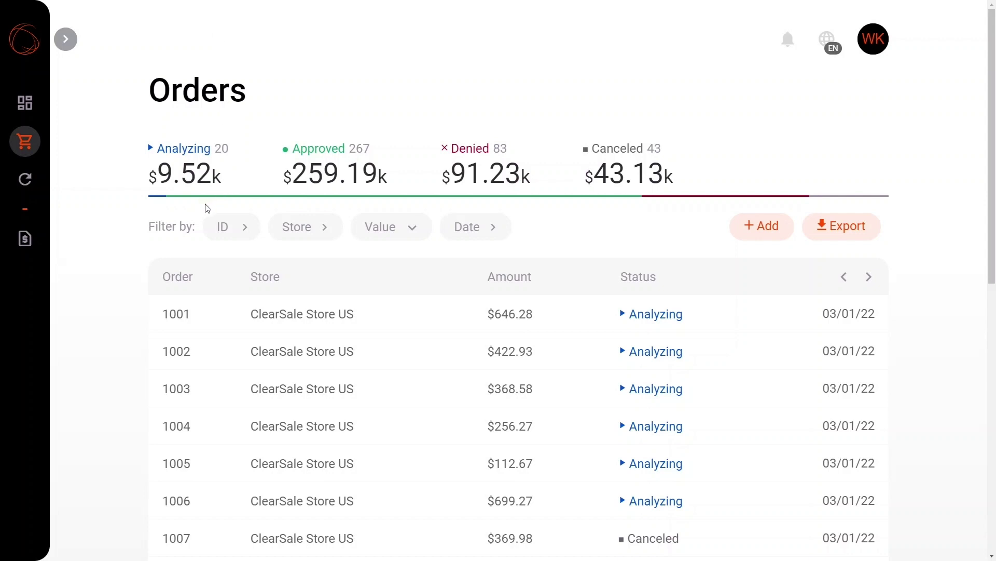
Toggle the Analyzing, Approved, Denied and Canceled status filters on and off in turn
click(188, 173)
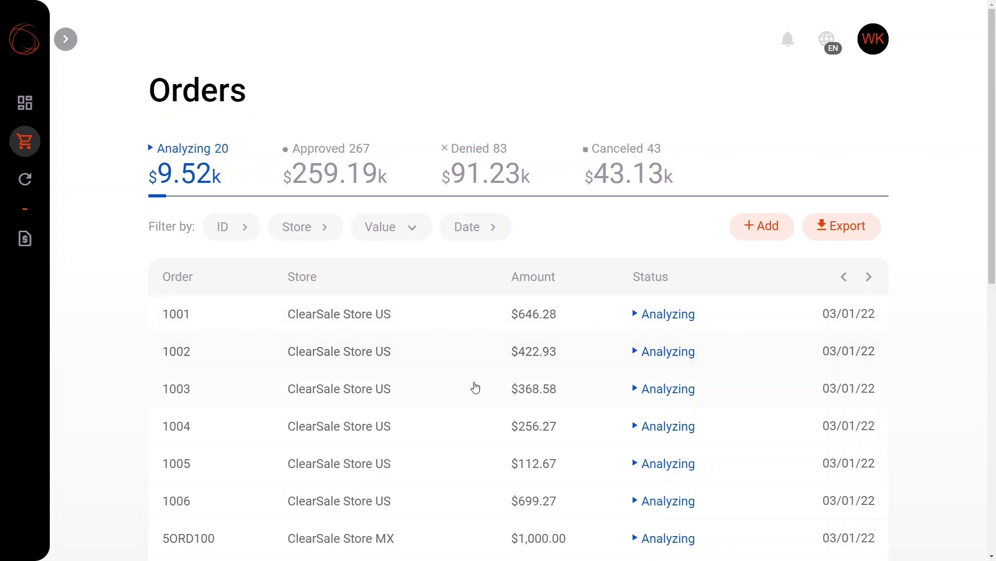
scroll(685, 337, down, 3)
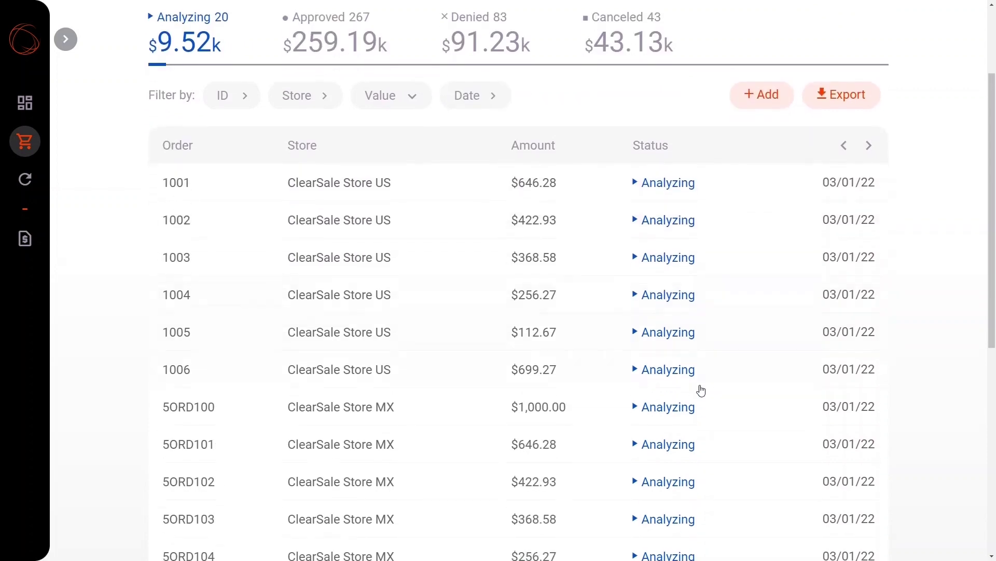
scroll(701, 390, up, 3)
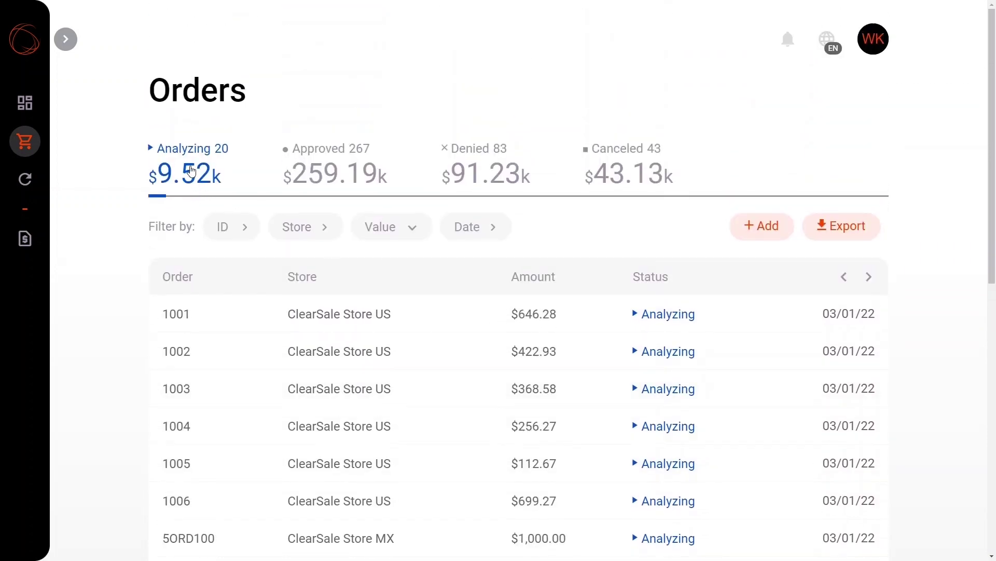
click(192, 171)
click(362, 183)
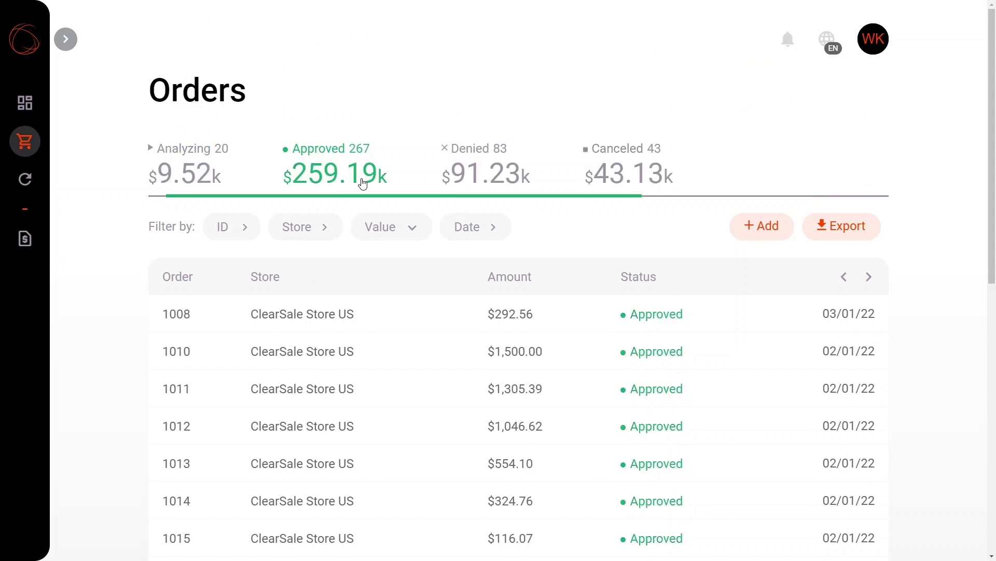
click(363, 183)
click(494, 183)
click(541, 181)
click(616, 179)
click(612, 182)
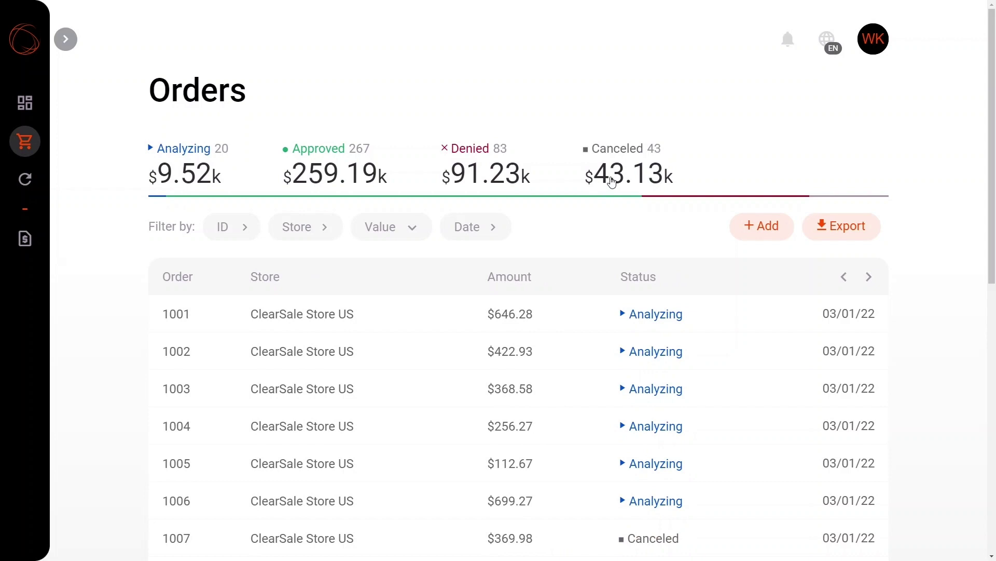
Combine Analyzing with Approved, then Denied, then clear all filters to list every order
click(193, 178)
click(345, 177)
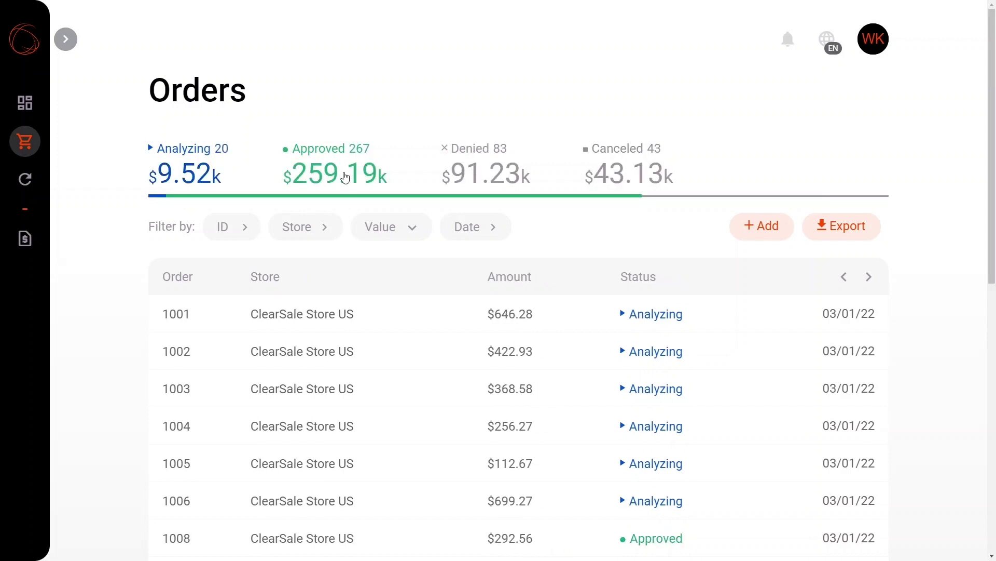
scroll(730, 404, down, 3)
scroll(688, 384, up, 3)
click(345, 183)
click(496, 178)
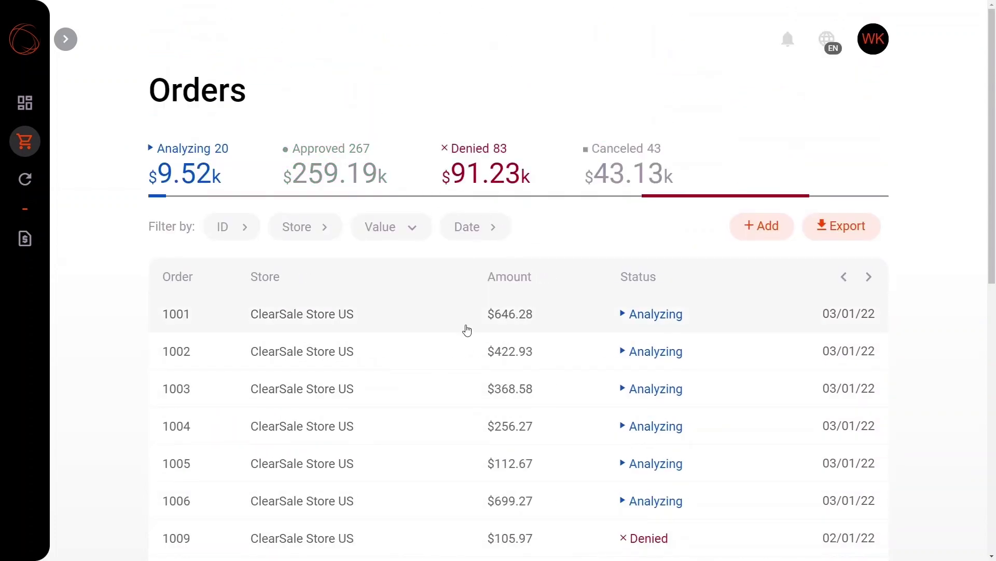
click(482, 178)
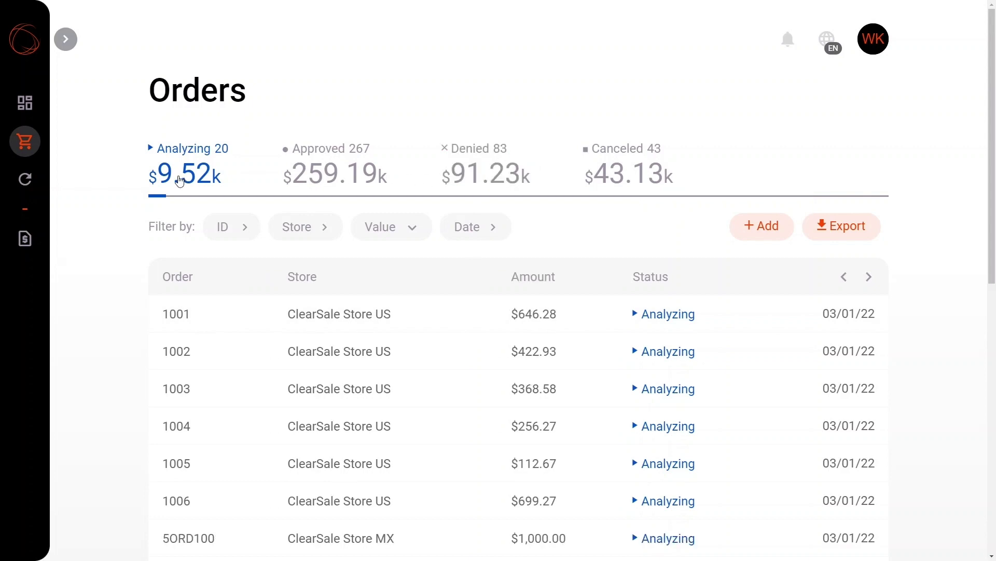
click(179, 181)
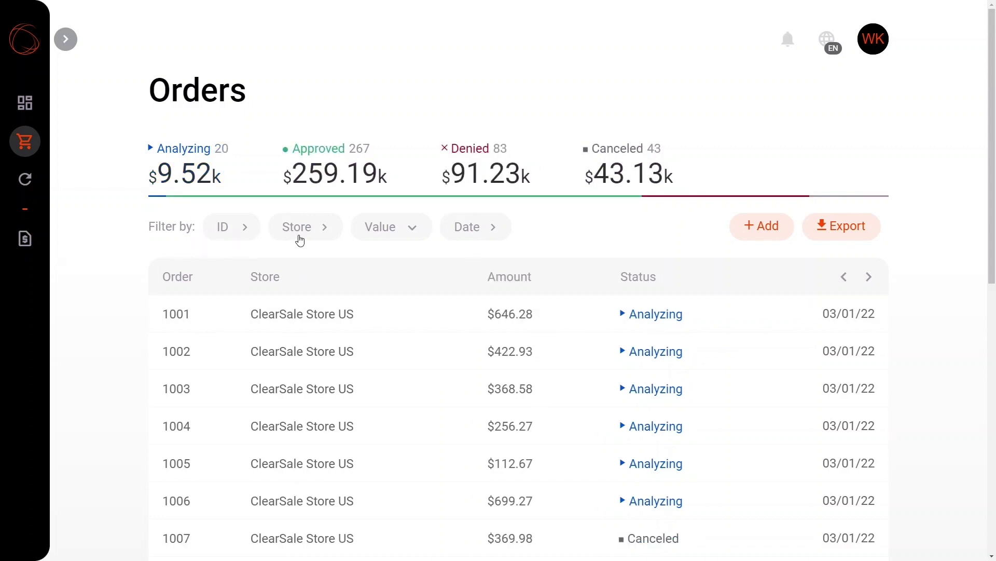
click(235, 234)
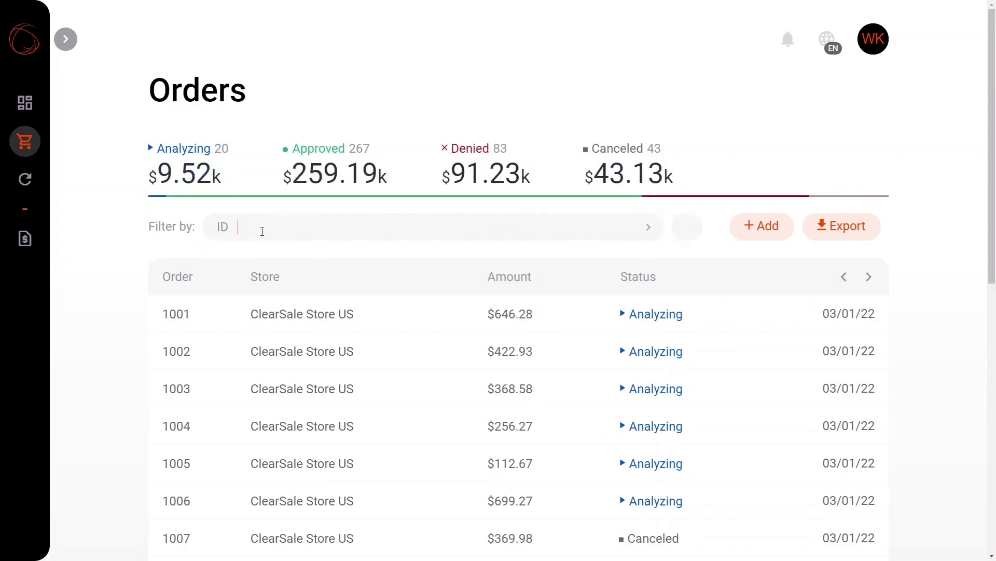
click(655, 228)
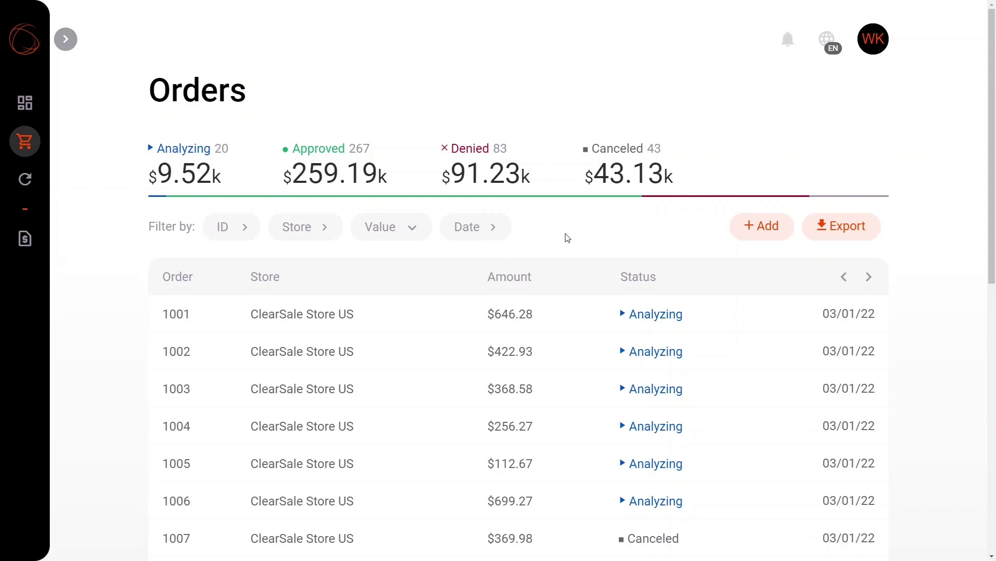
click(768, 225)
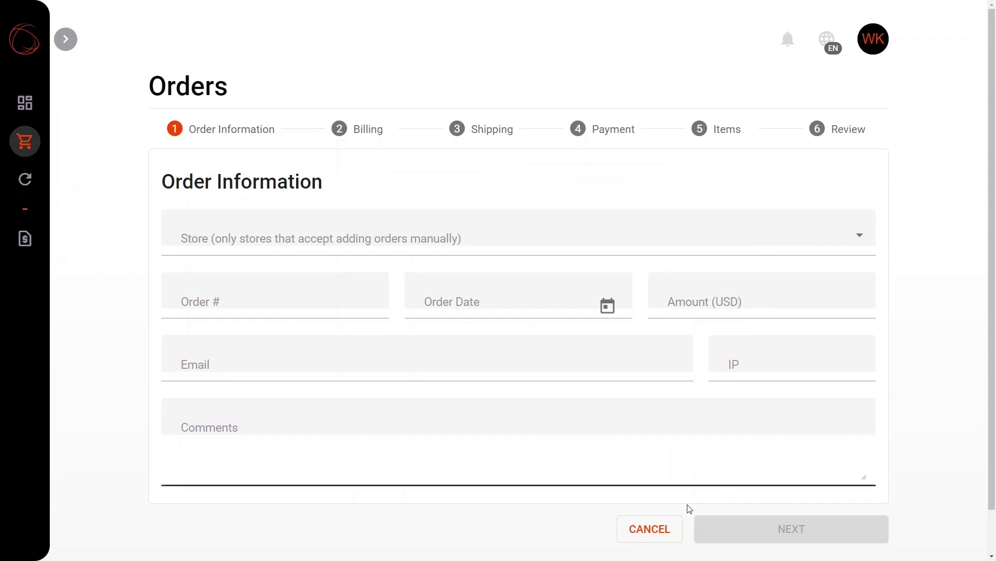
click(656, 540)
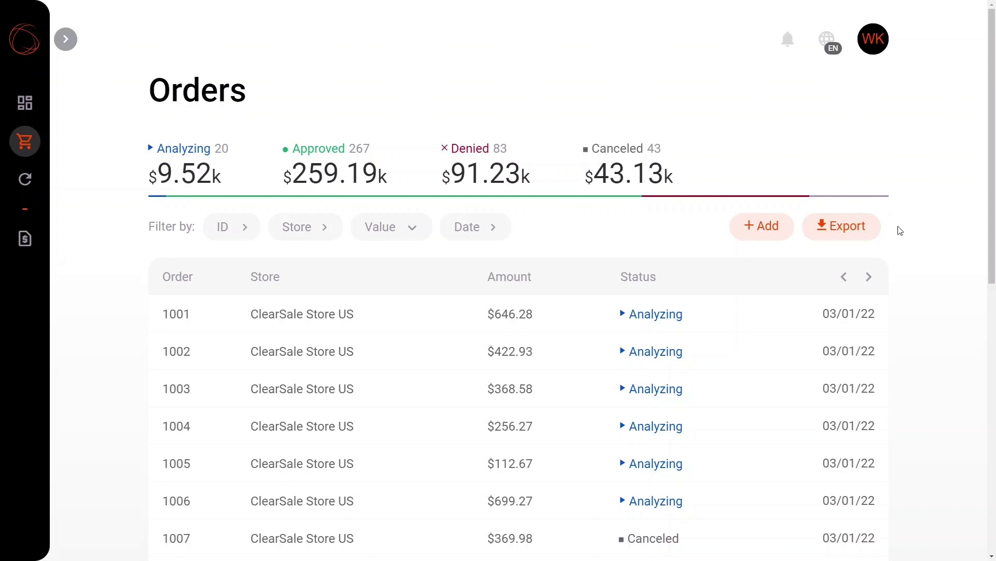
click(854, 236)
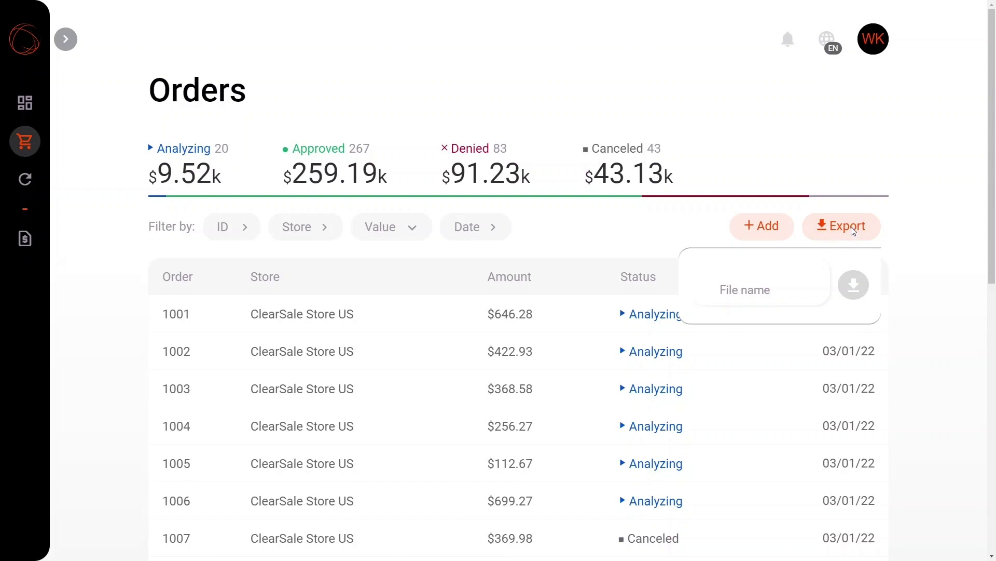
click(853, 232)
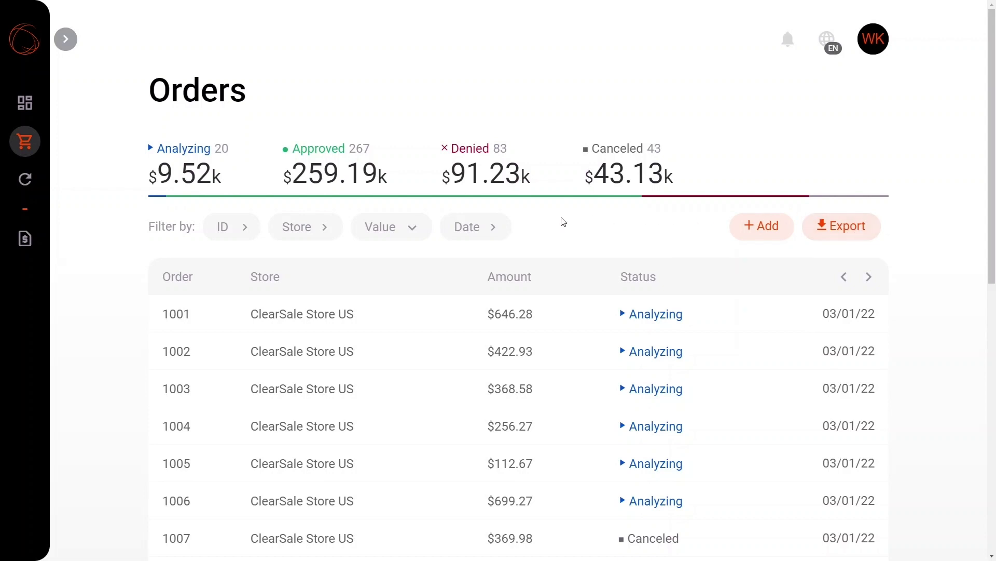
click(384, 321)
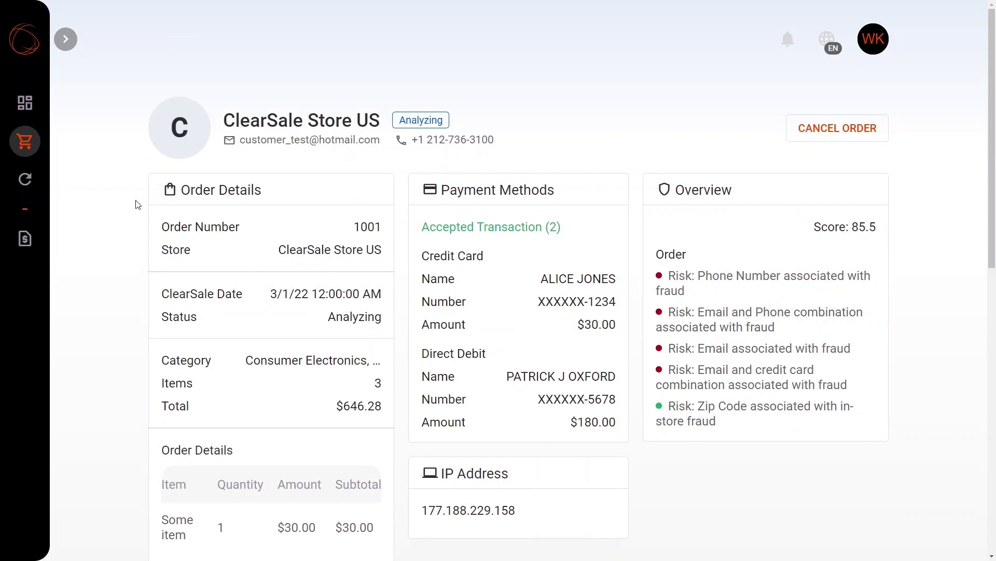
scroll(118, 199, down, 1)
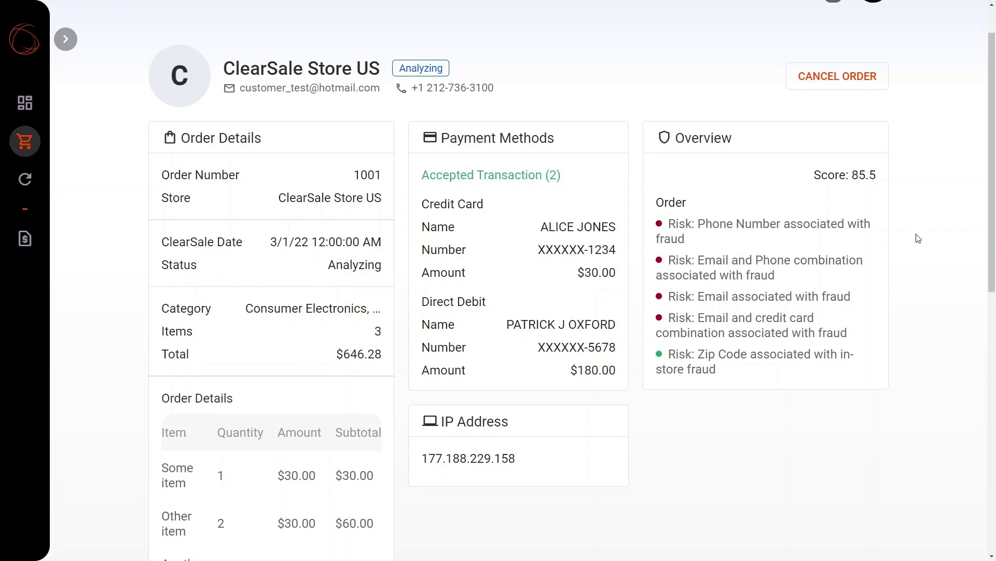
scroll(919, 238, down, 3)
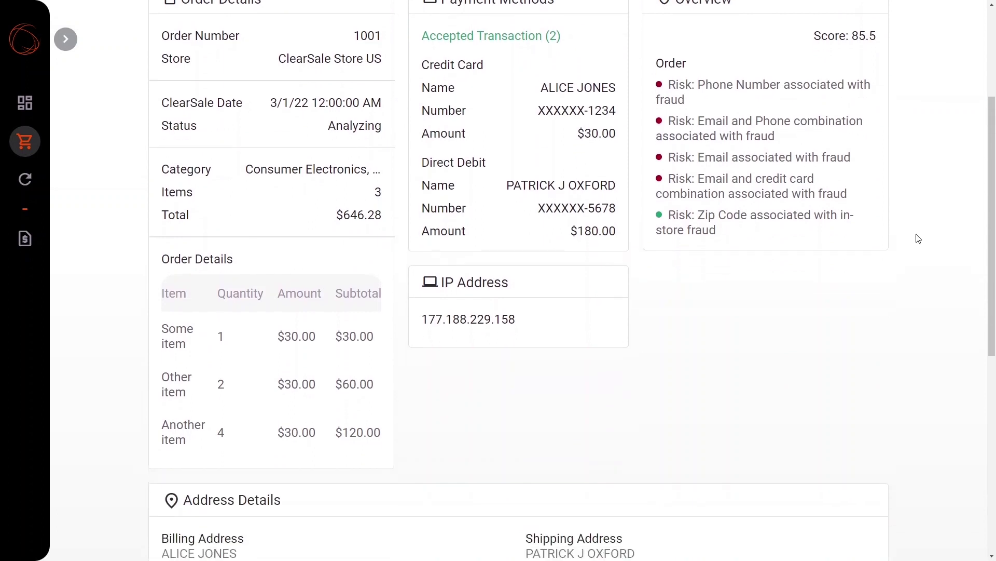
scroll(919, 238, down, 3)
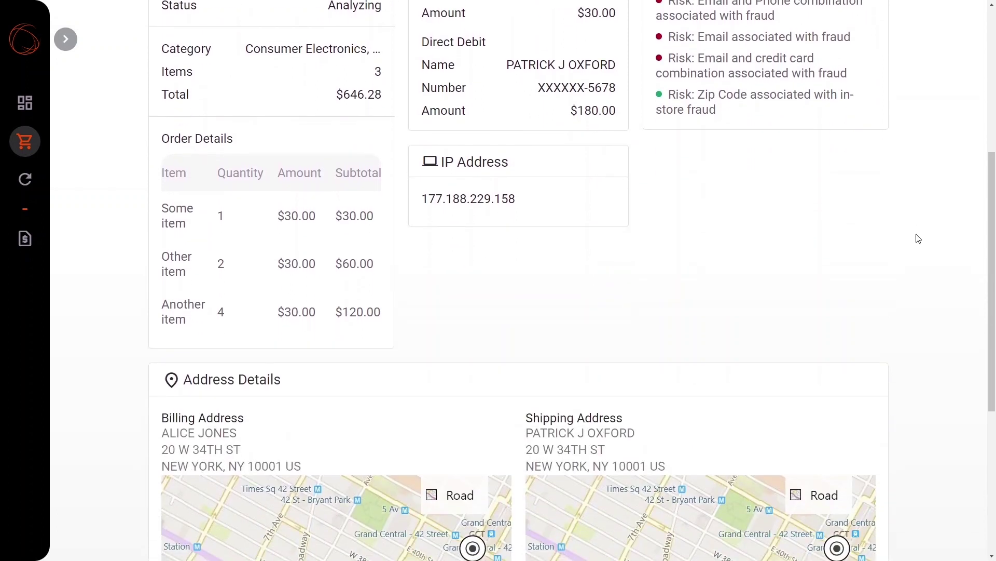
scroll(919, 238, down, 3)
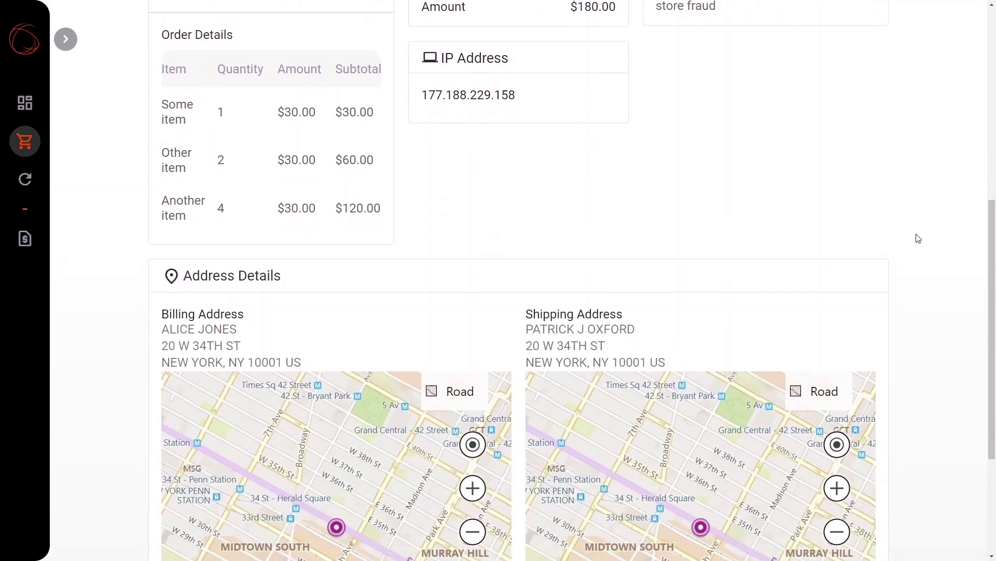
scroll(918, 239, down, 1)
scroll(918, 239, down, 2)
scroll(918, 238, up, 8)
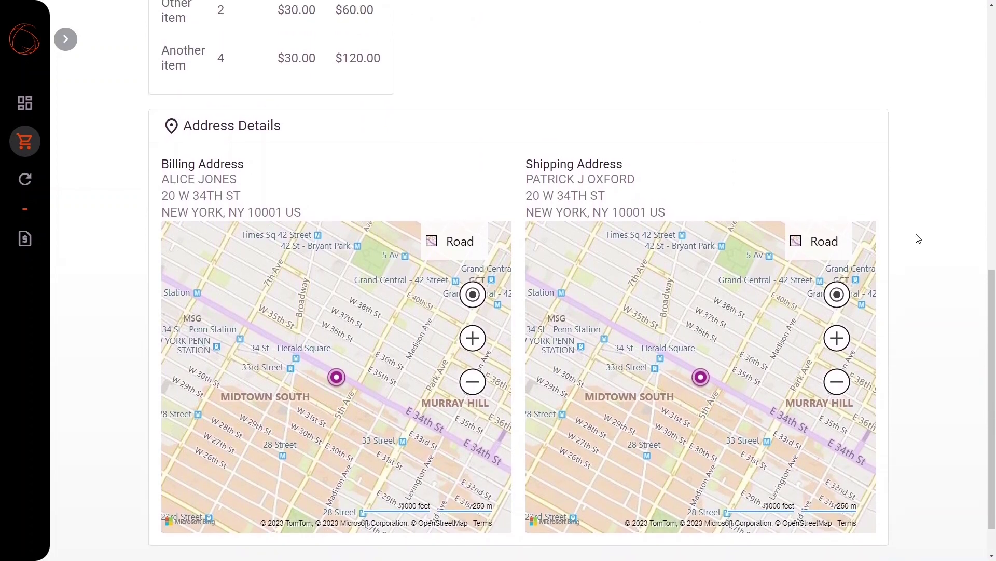
scroll(919, 238, up, 5)
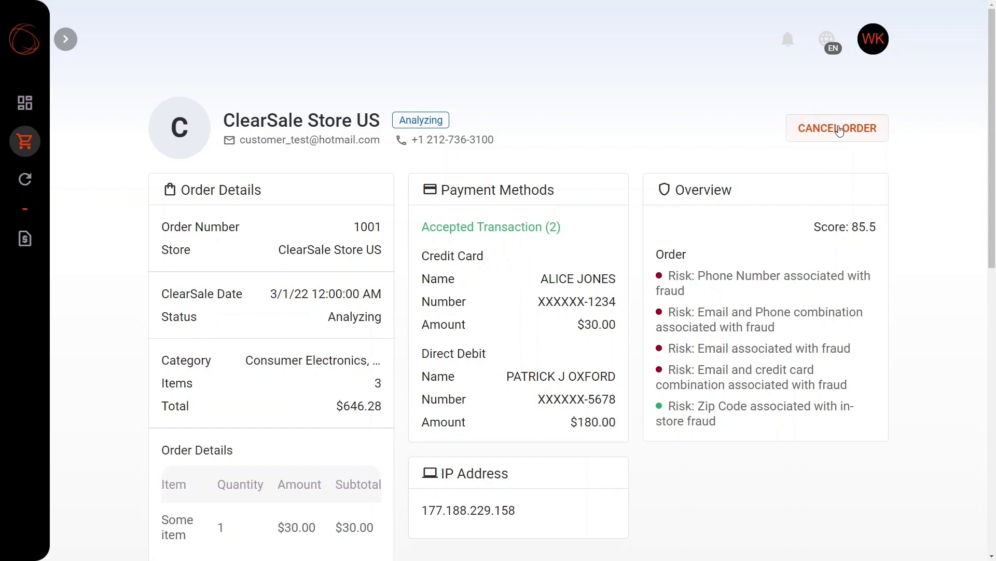
Go to the Chargebacks overview from the navigation sidebar
click(72, 39)
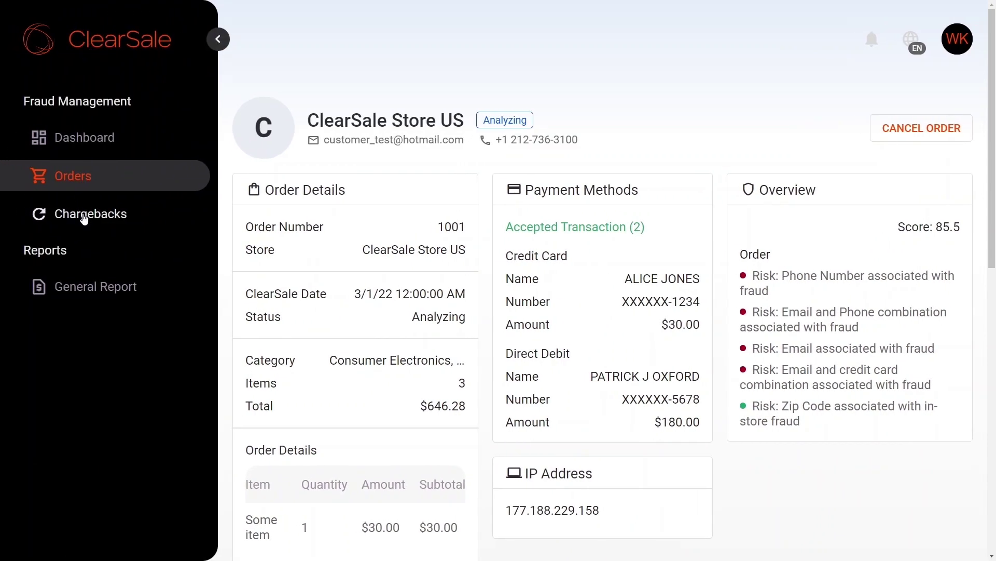
click(84, 217)
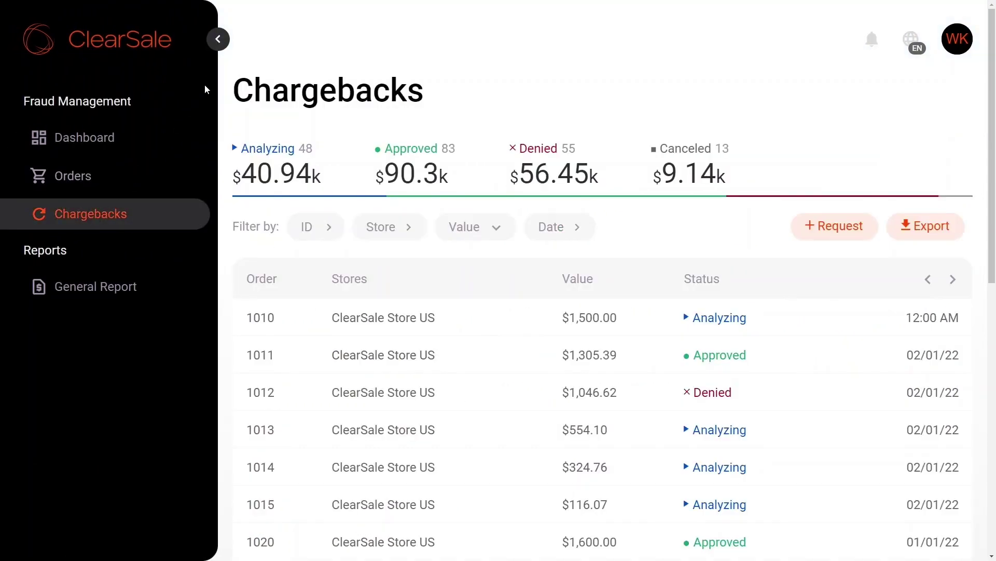
click(219, 39)
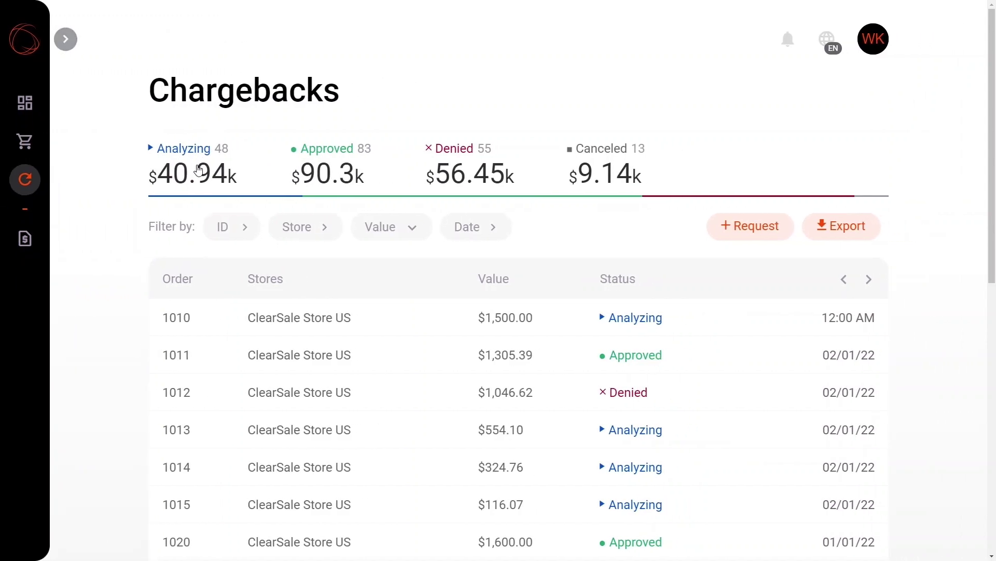
Try each status filter, ending with only the 48 Analyzing chargebacks shown
click(199, 171)
click(343, 170)
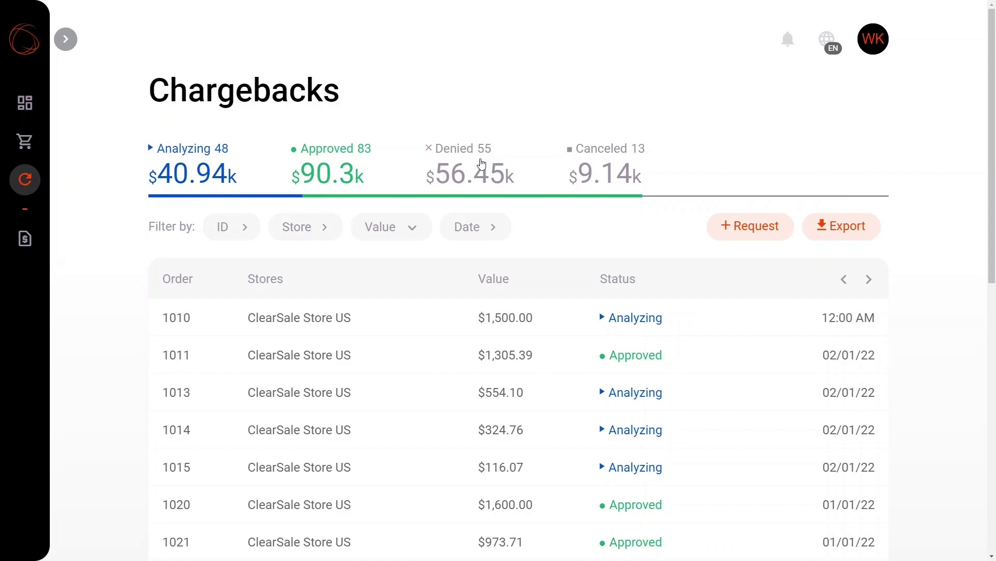
click(482, 165)
click(602, 173)
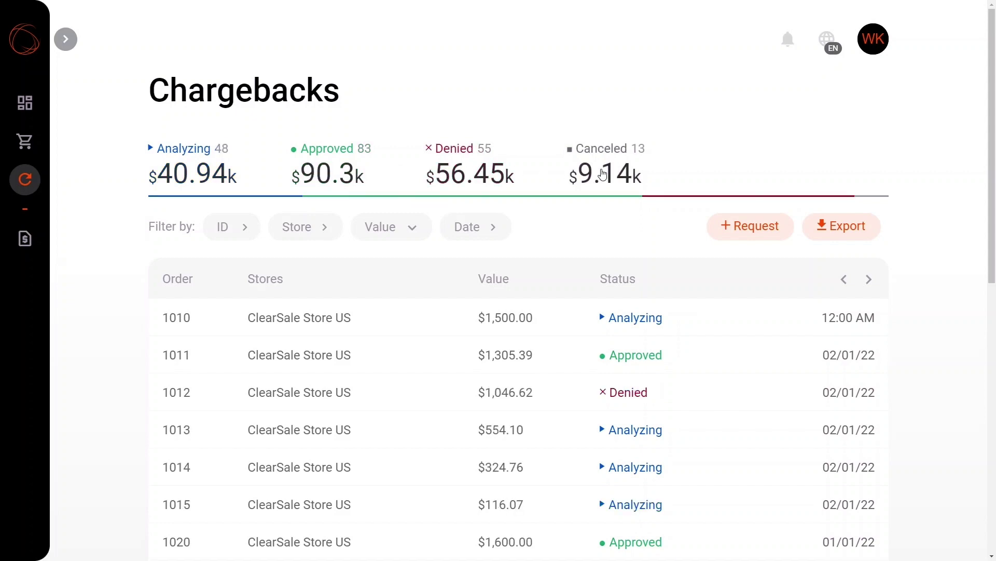
click(602, 173)
click(474, 172)
click(326, 175)
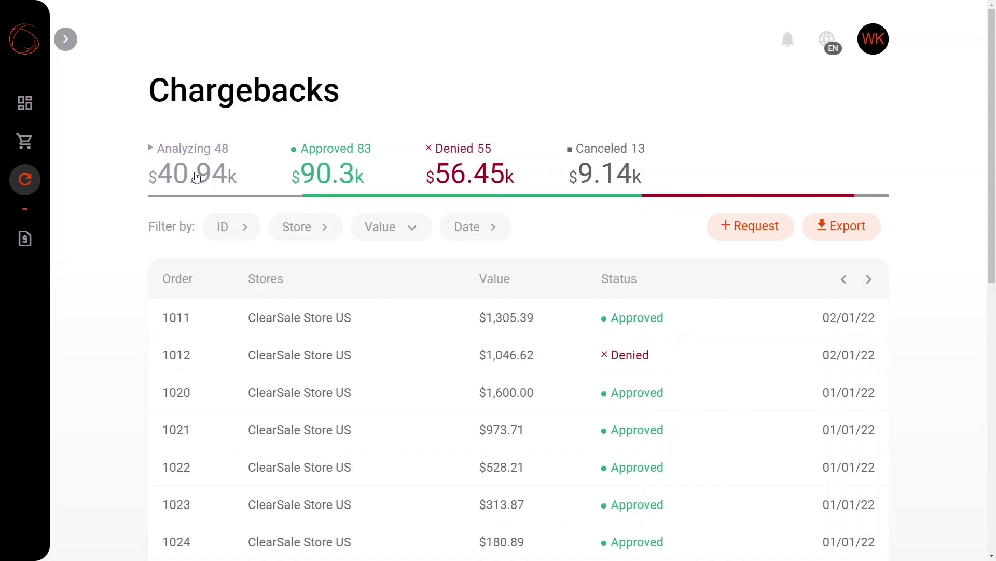
click(196, 177)
click(192, 173)
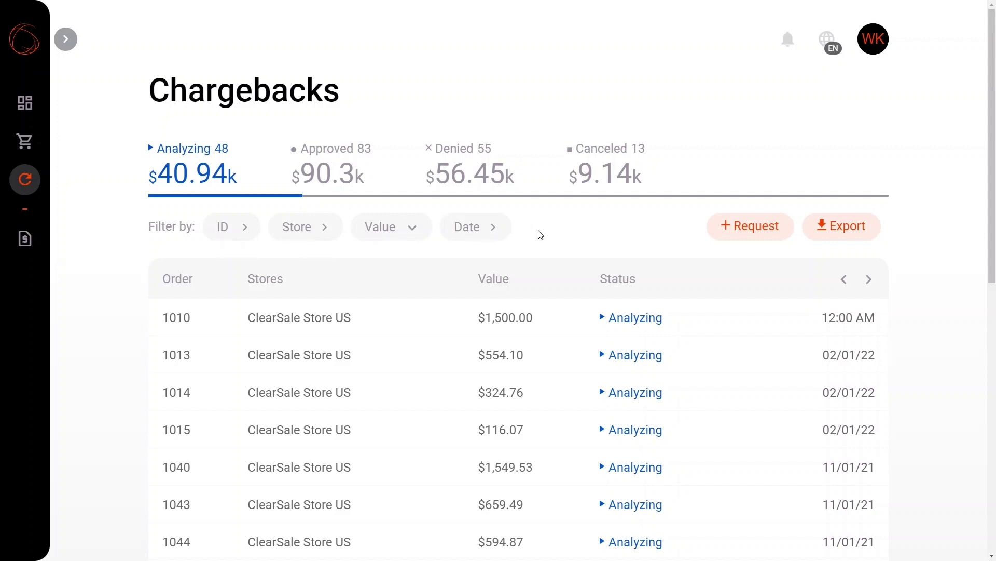
Open chargeback 1010's details and scroll through its event timeline
click(354, 326)
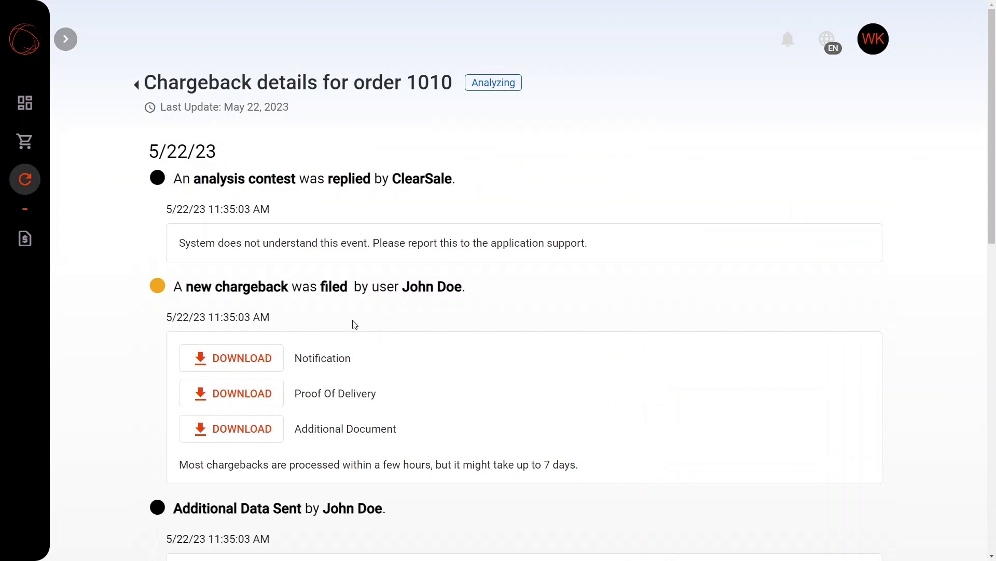
scroll(411, 322, down, 7)
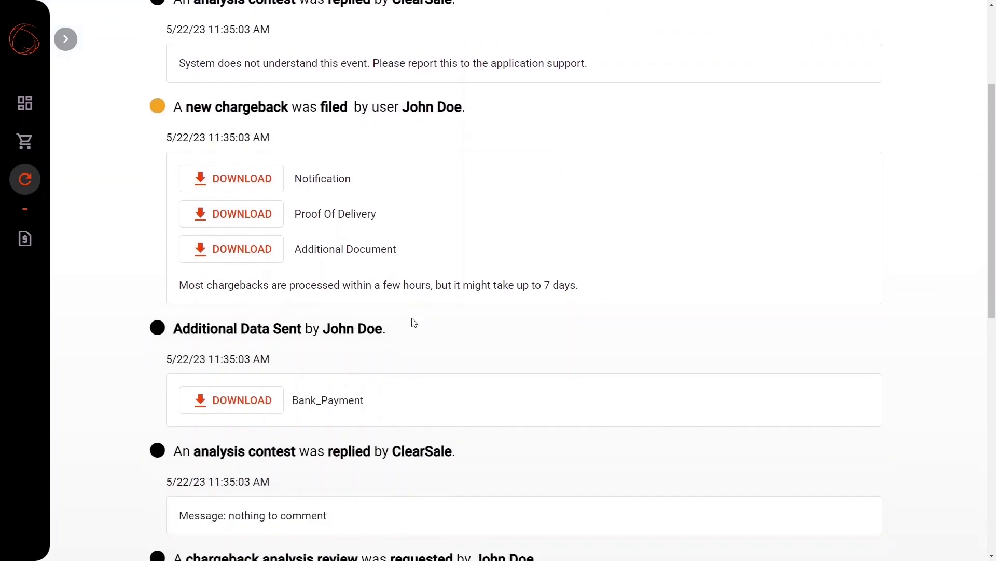
scroll(414, 323, down, 3)
scroll(414, 322, down, 4)
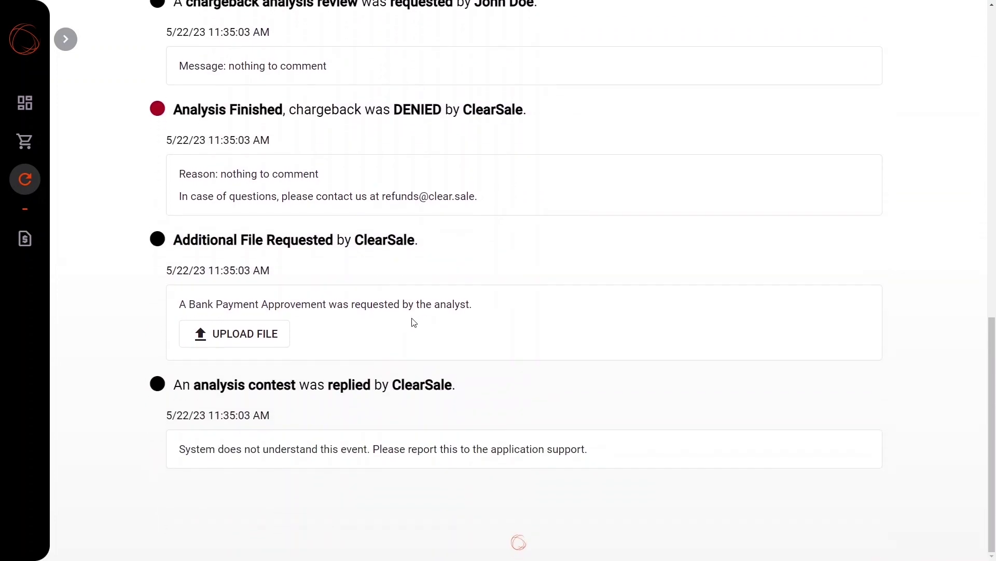
scroll(414, 322, up, 15)
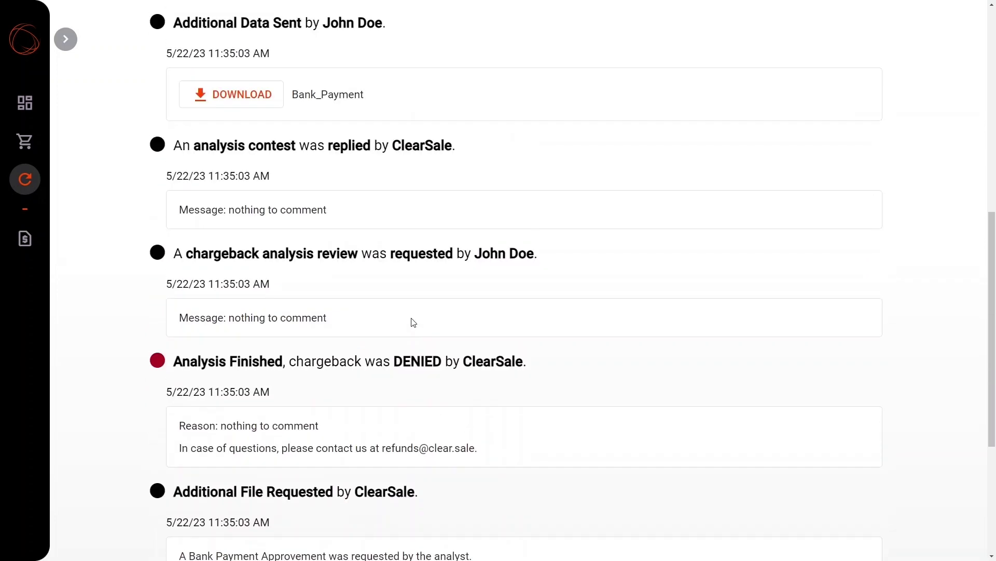
scroll(414, 323, up, 3)
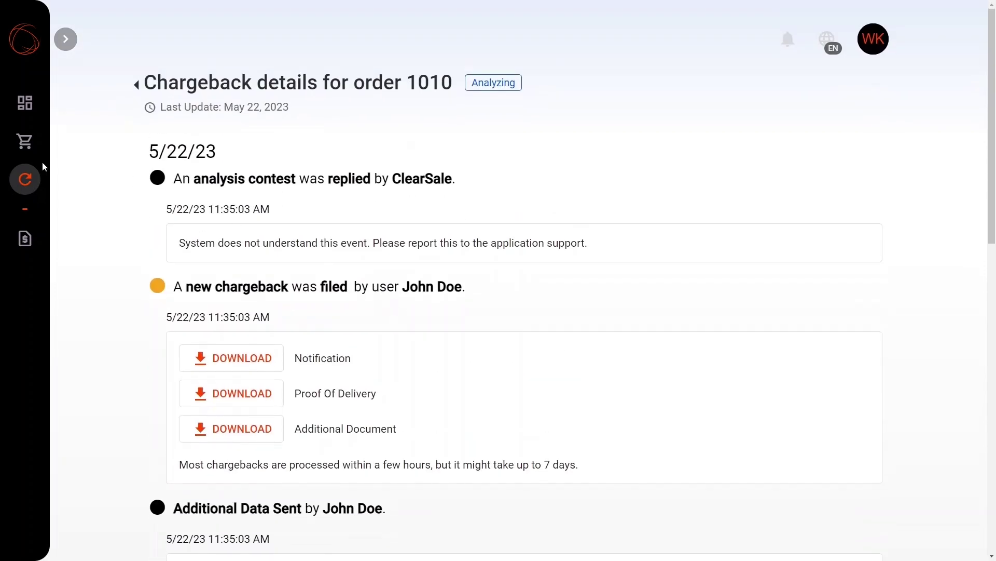
click(24, 181)
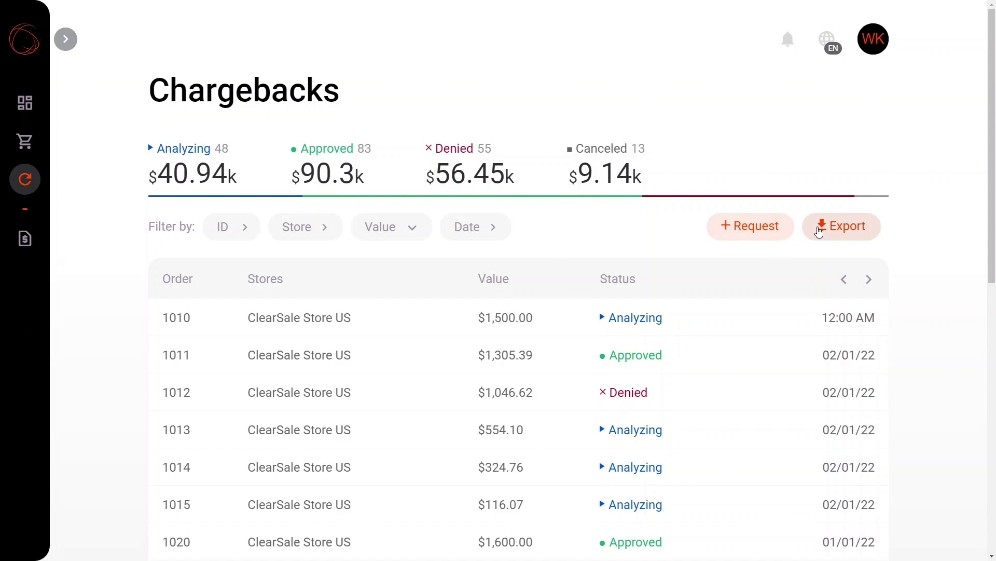
Start a chargeback request for ClearSale Store BR, select order INP12, and reach the files step
click(757, 236)
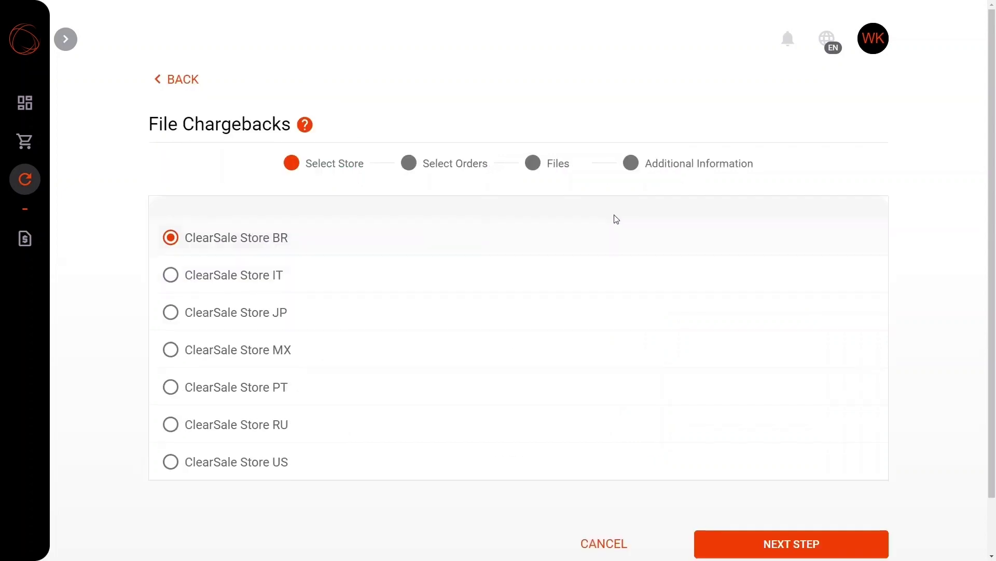
scroll(616, 218, down, 1)
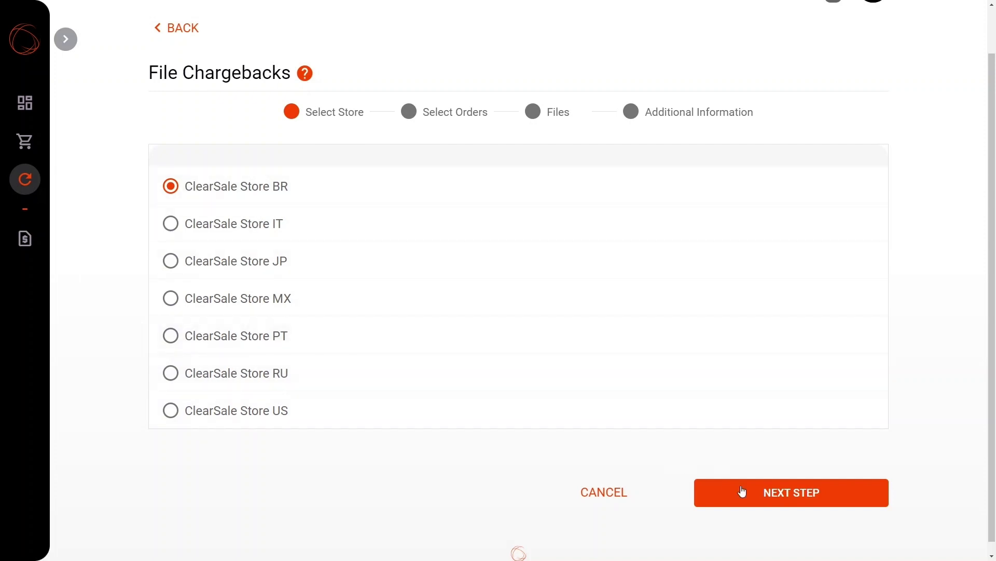
click(775, 497)
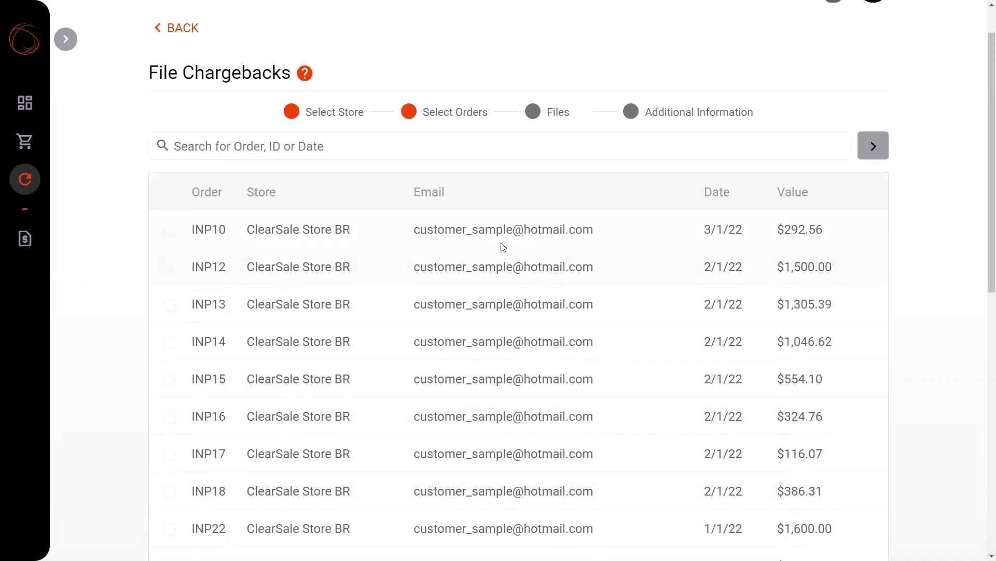
click(173, 268)
scroll(411, 340, down, 5)
scroll(800, 523, down, 5)
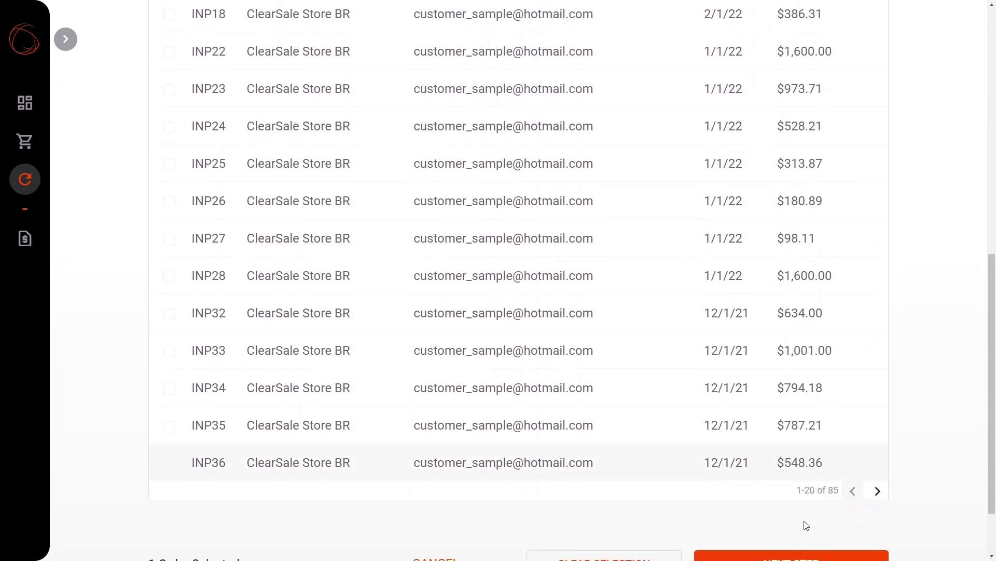
click(870, 484)
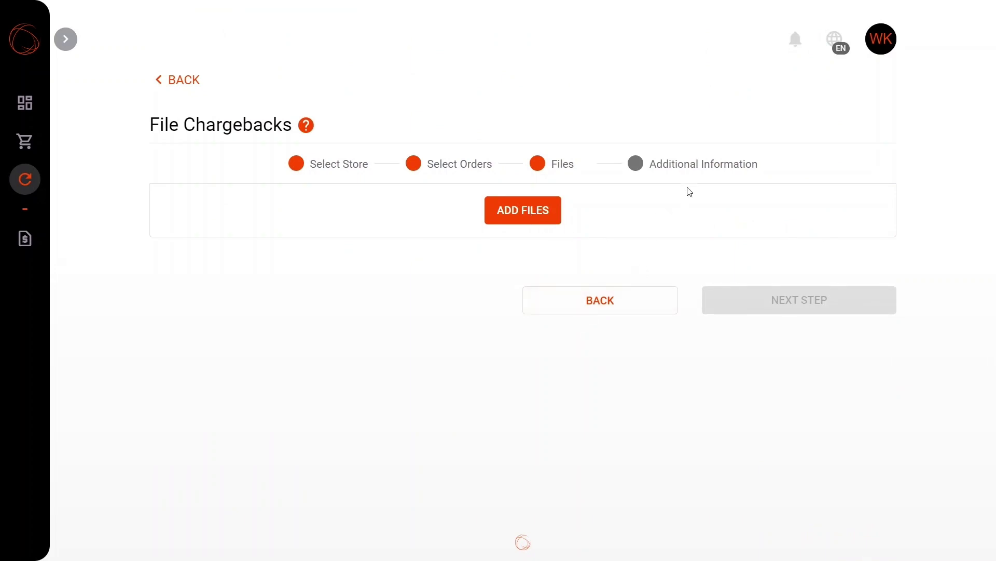
Back out of the filing steps to the Chargebacks list without submitting
click(628, 307)
scroll(468, 291, down, 5)
scroll(481, 302, down, 5)
scroll(489, 300, up, 10)
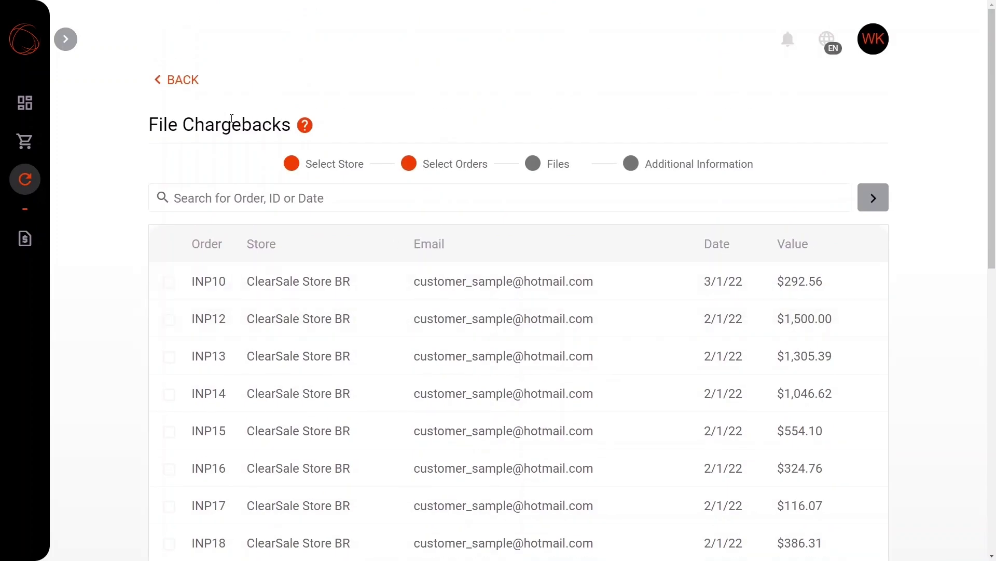
click(178, 86)
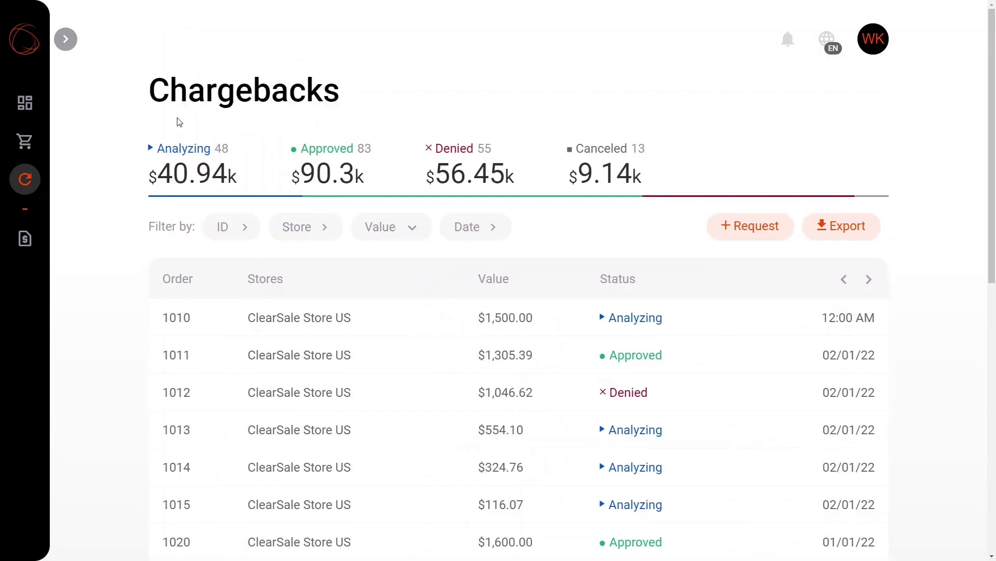
Open the General Report under Reports in the sidebar
click(71, 40)
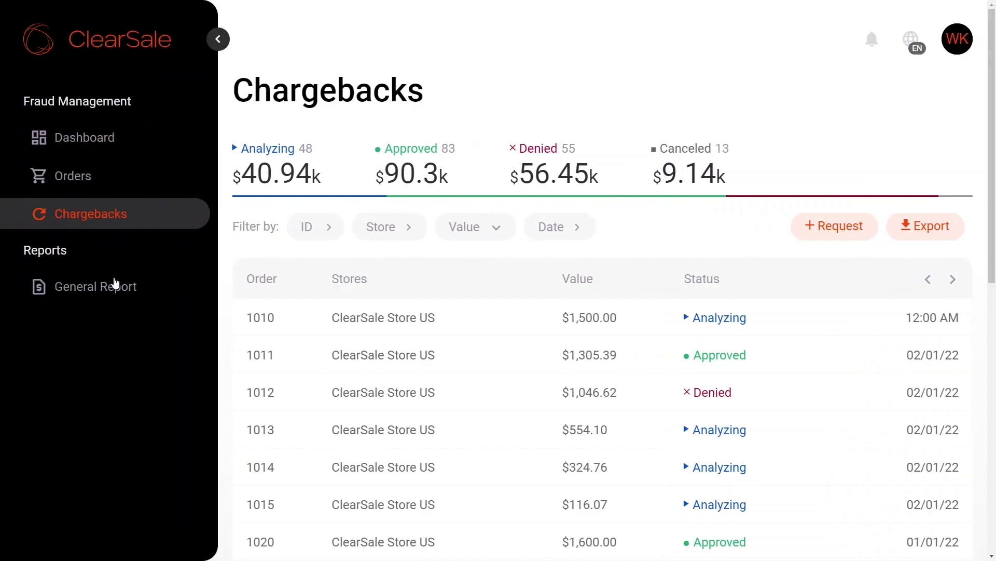
click(112, 291)
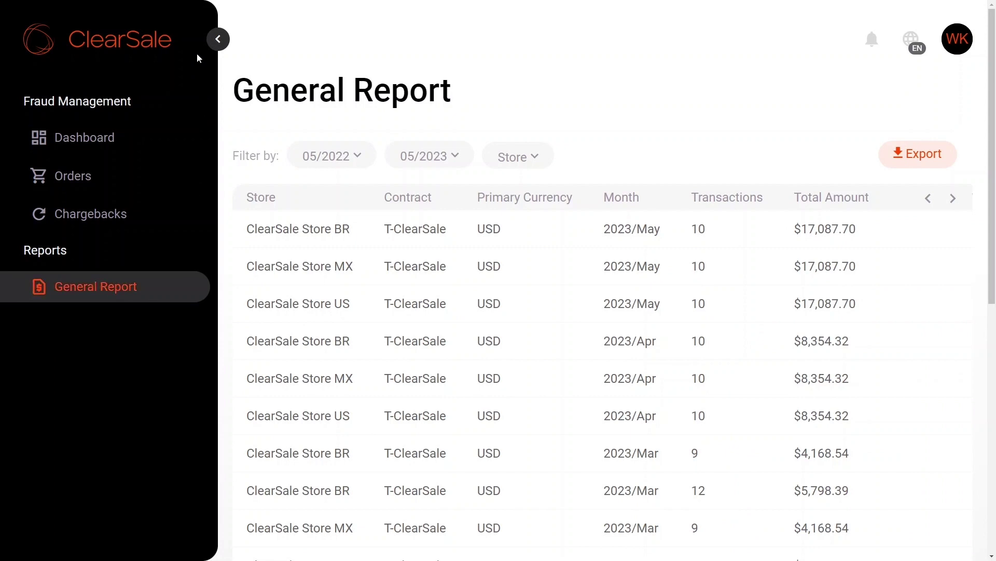
click(218, 40)
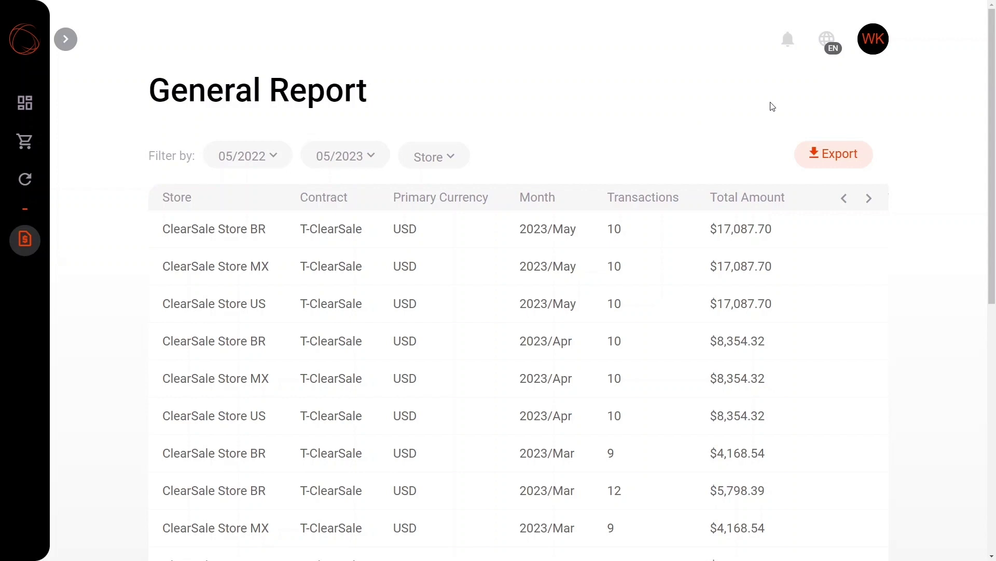
Open Settings from the account menu and scroll down through its sections to Stores
click(871, 51)
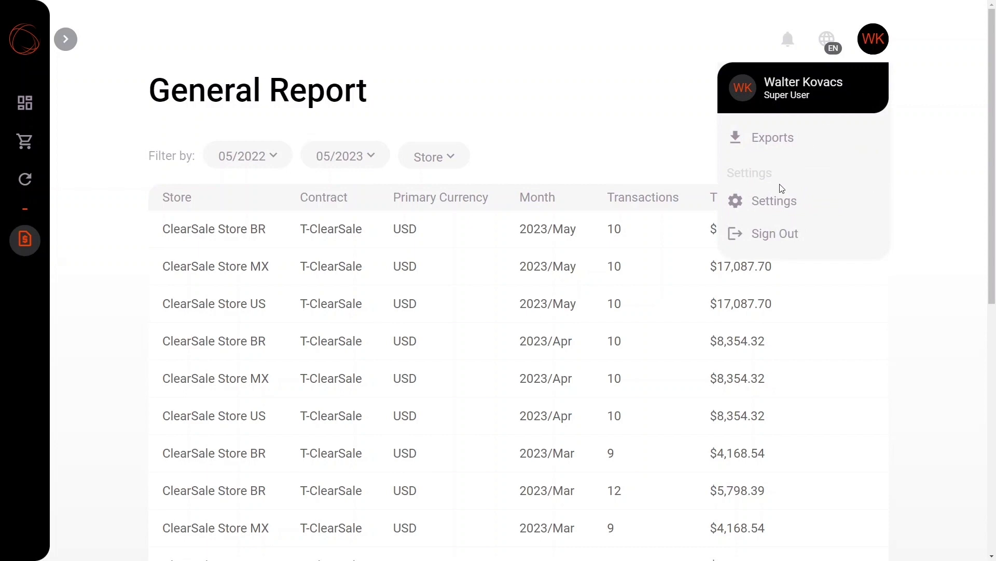
click(770, 210)
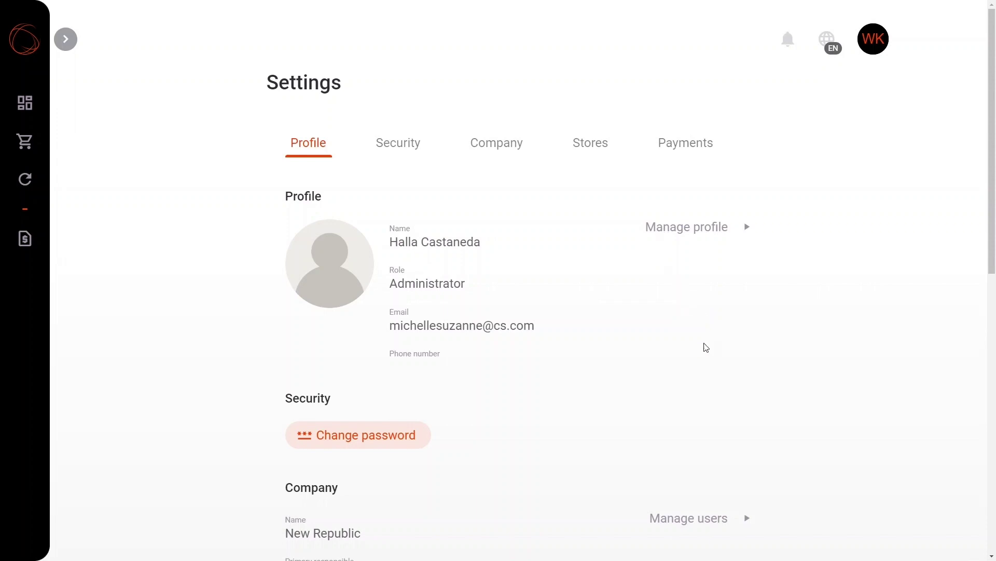
scroll(701, 364, down, 1)
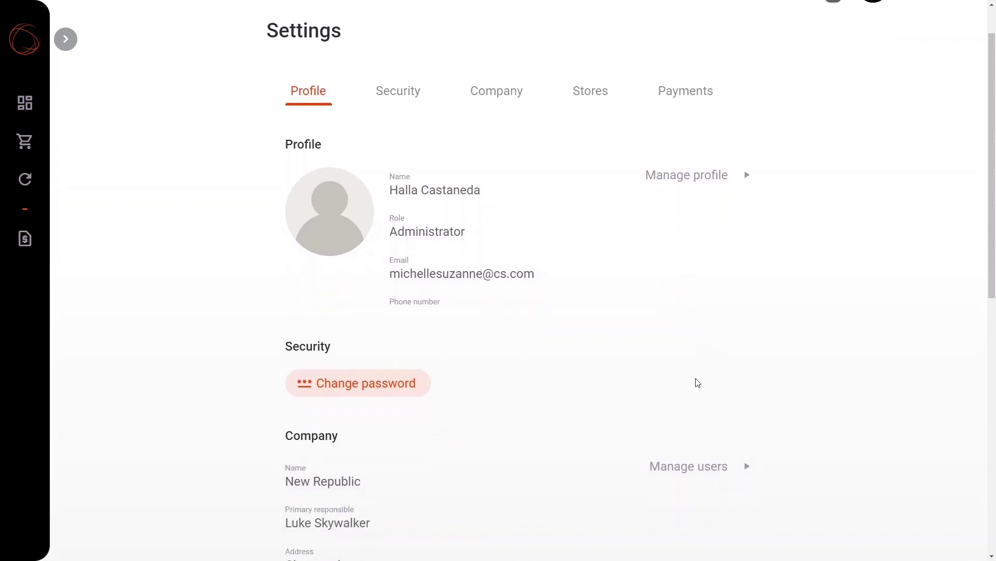
scroll(697, 382, down, 1)
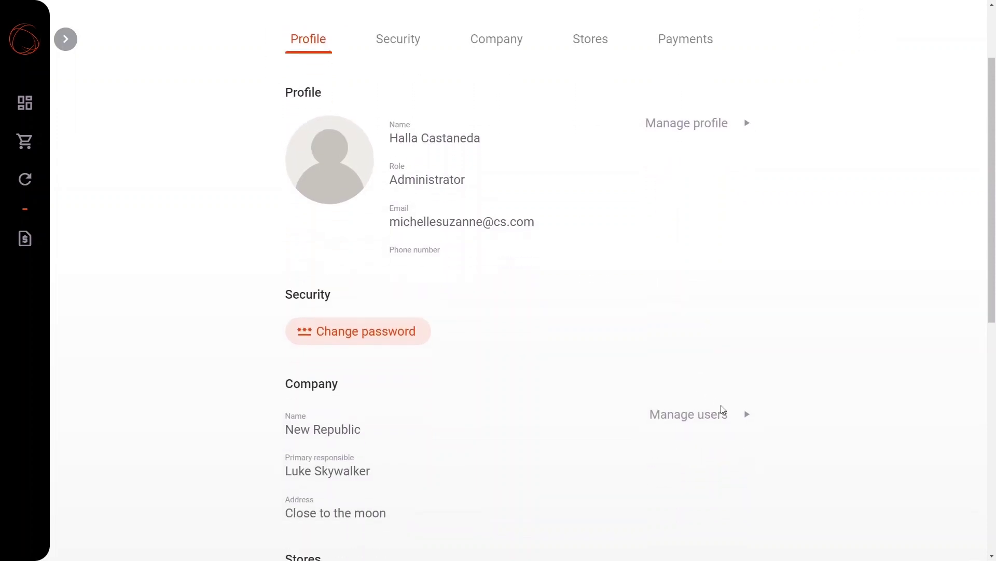
scroll(723, 408, down, 2)
scroll(696, 373, down, 4)
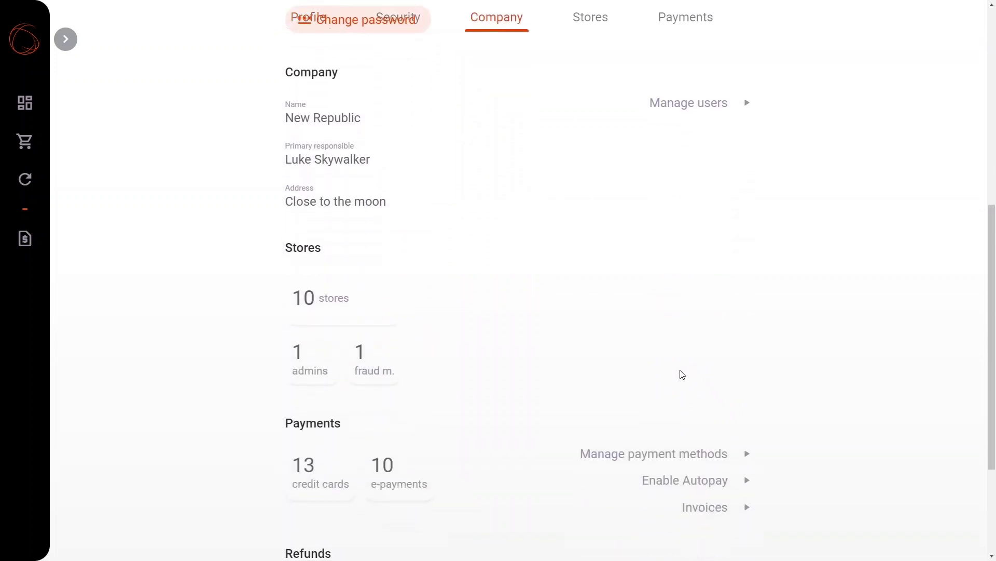
scroll(683, 374, down, 2)
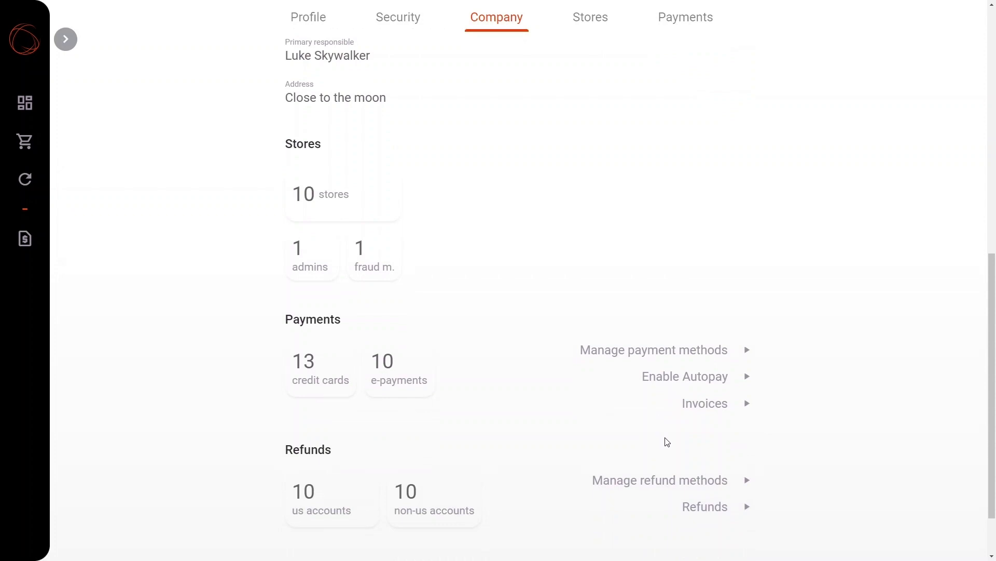
scroll(668, 442, down, 2)
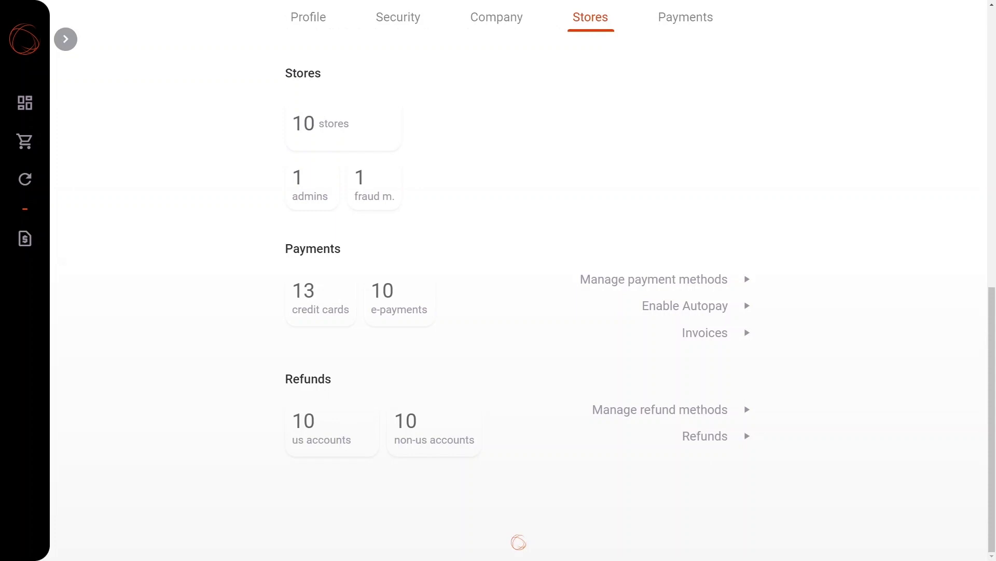
View the payment methods management page, then return to Settings
click(708, 282)
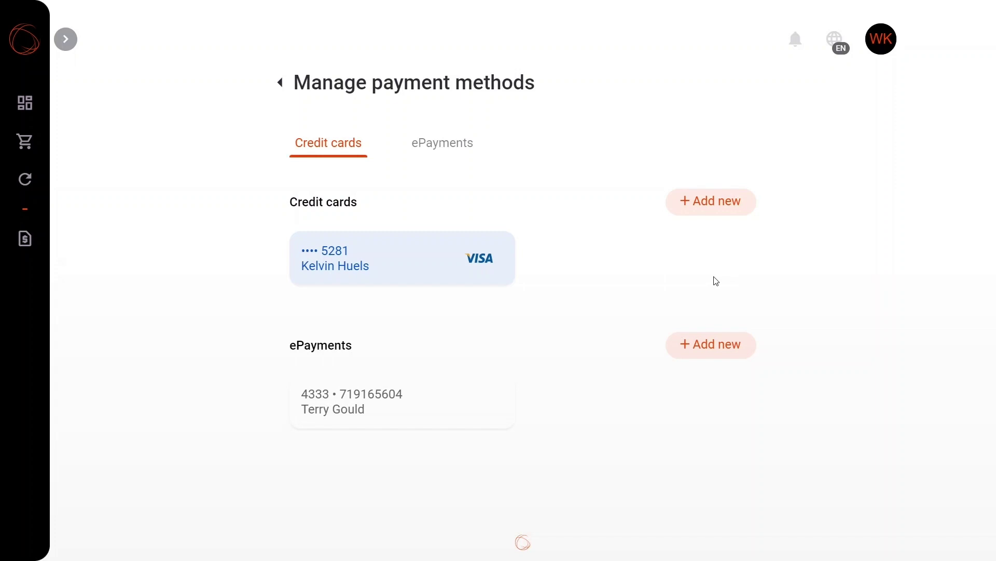
click(280, 82)
scroll(283, 183, down, 10)
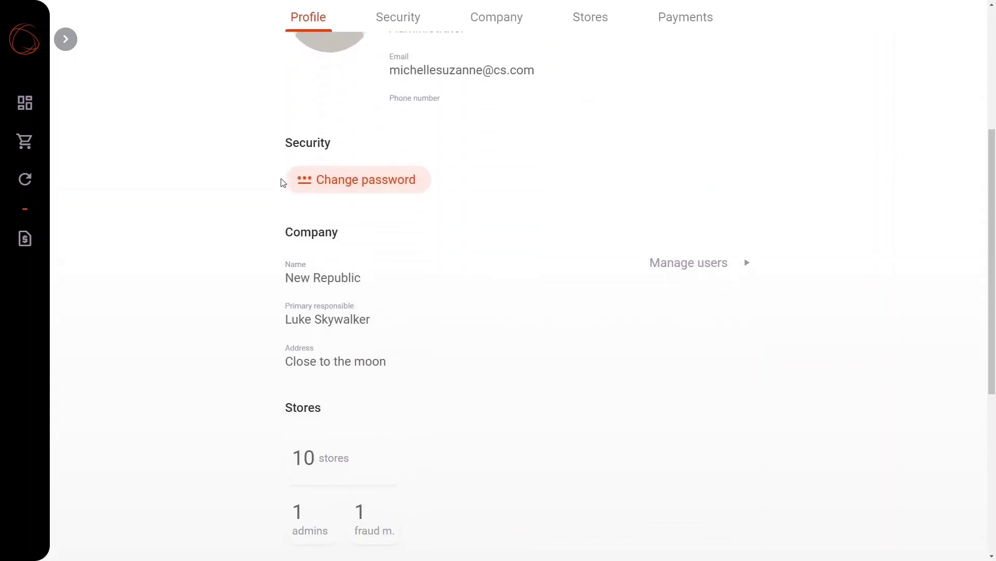
scroll(282, 182, down, 1)
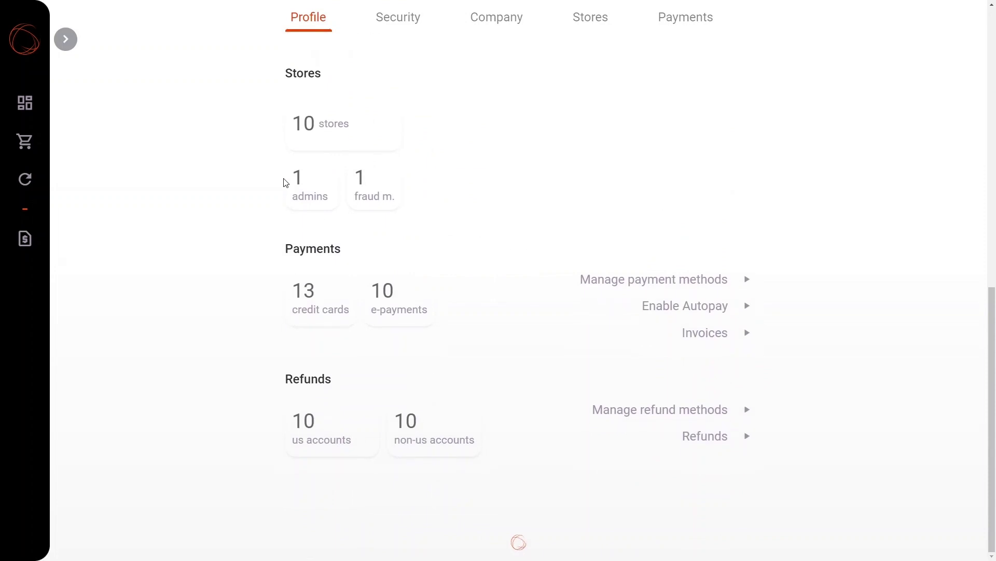
Open the AutoPay enrollment terms and cancel without enabling AutoPay
click(715, 307)
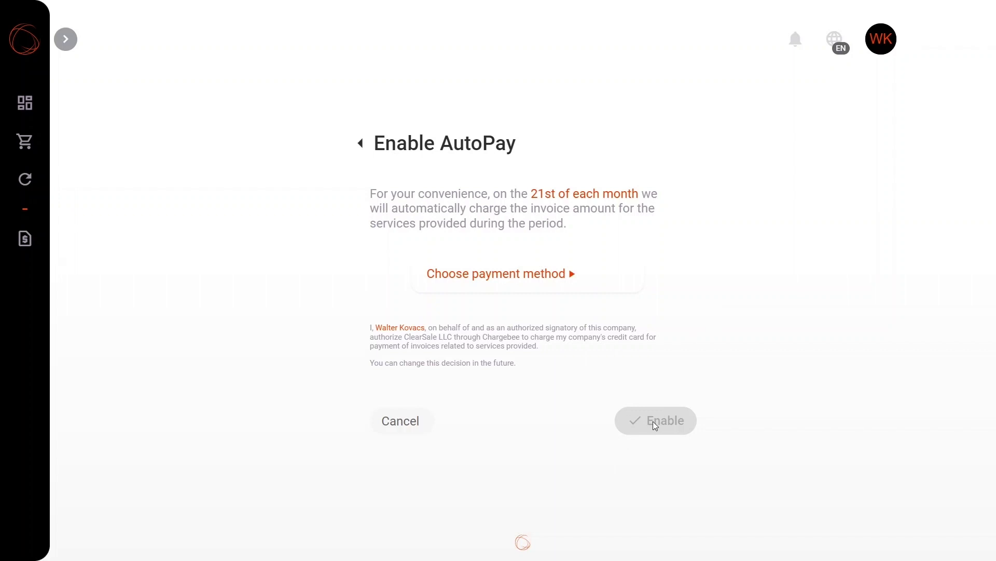
click(408, 420)
scroll(498, 358, down, 10)
scroll(499, 359, down, 1)
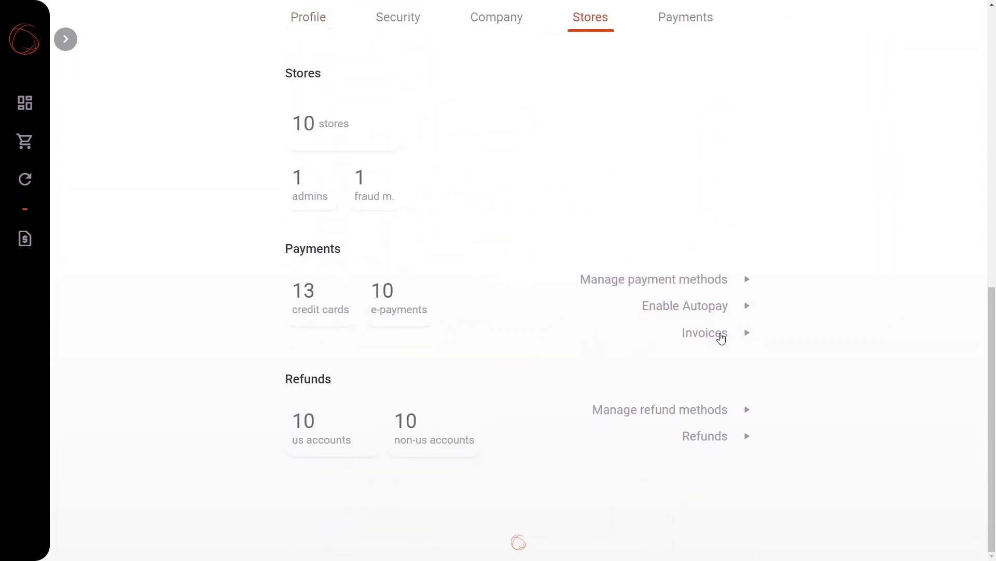
Open the Invoices list from Settings and scroll through it
click(705, 332)
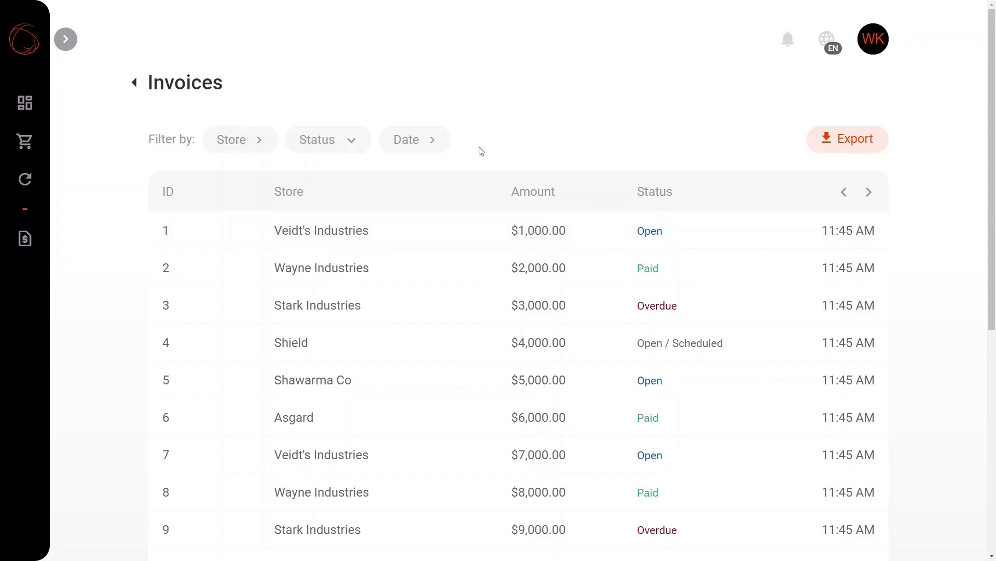
scroll(967, 250, down, 4)
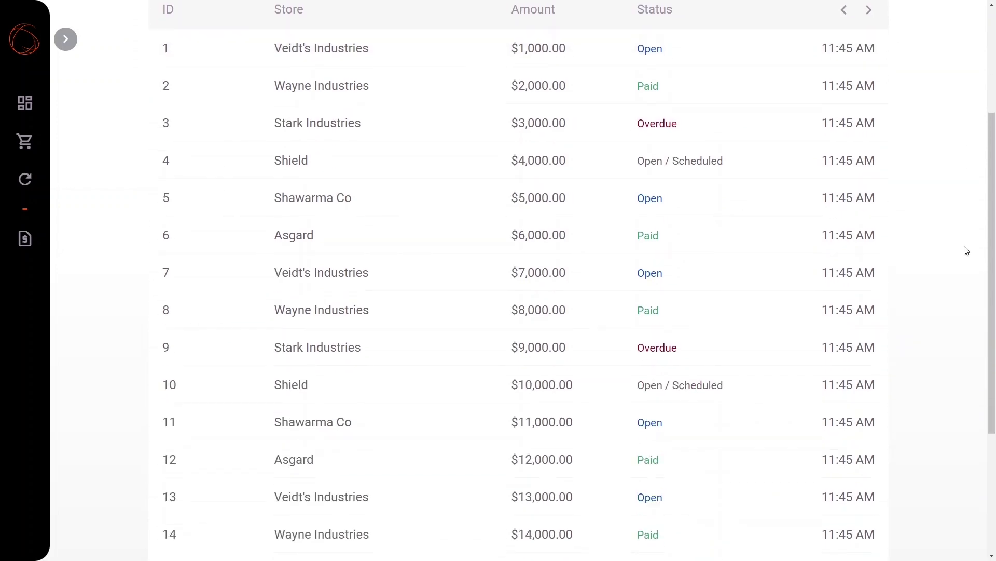
scroll(851, 307, down, 4)
scroll(638, 344, up, 6)
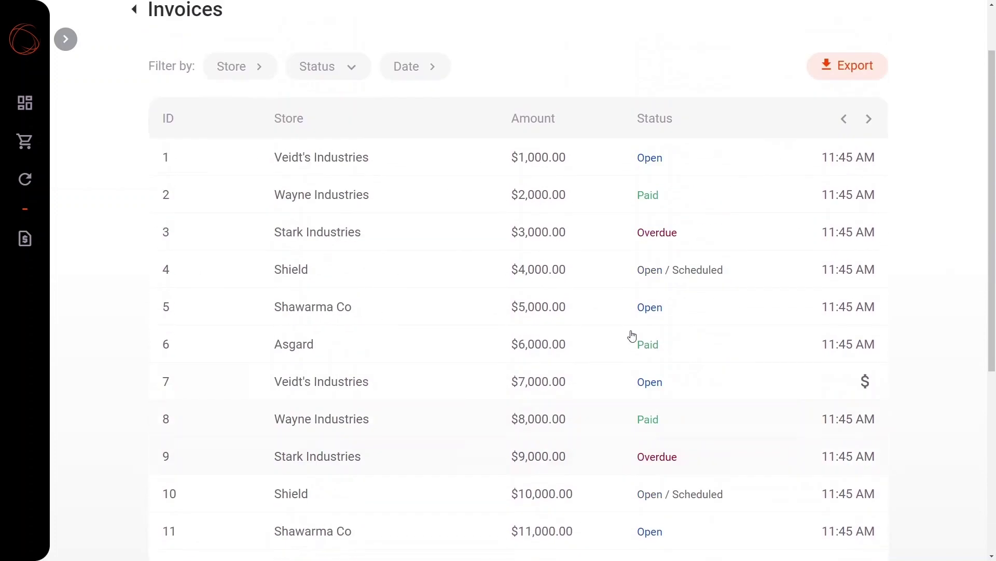
Review Invoice #1's details and credits and debits, then return to the invoices list
click(367, 235)
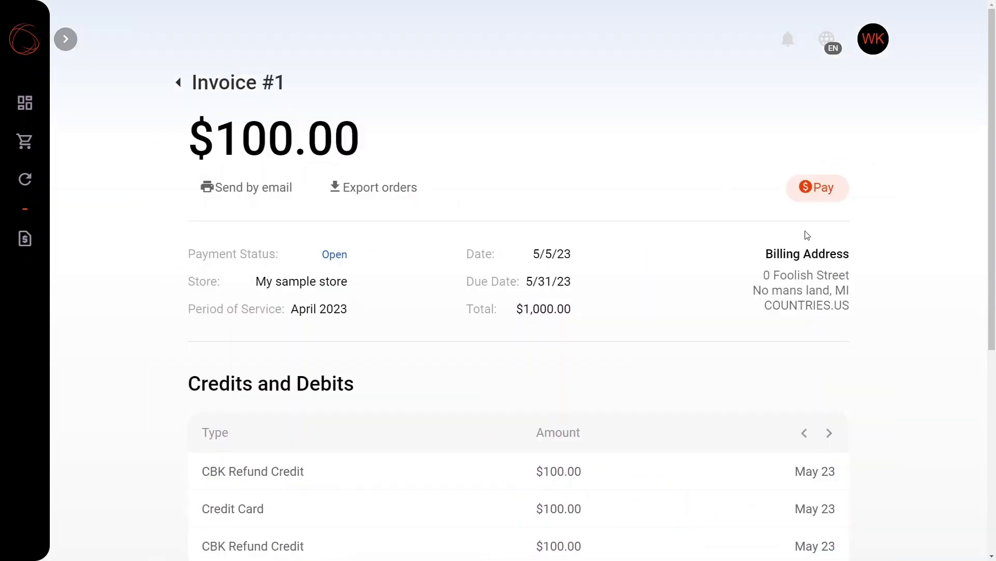
scroll(930, 257, down, 6)
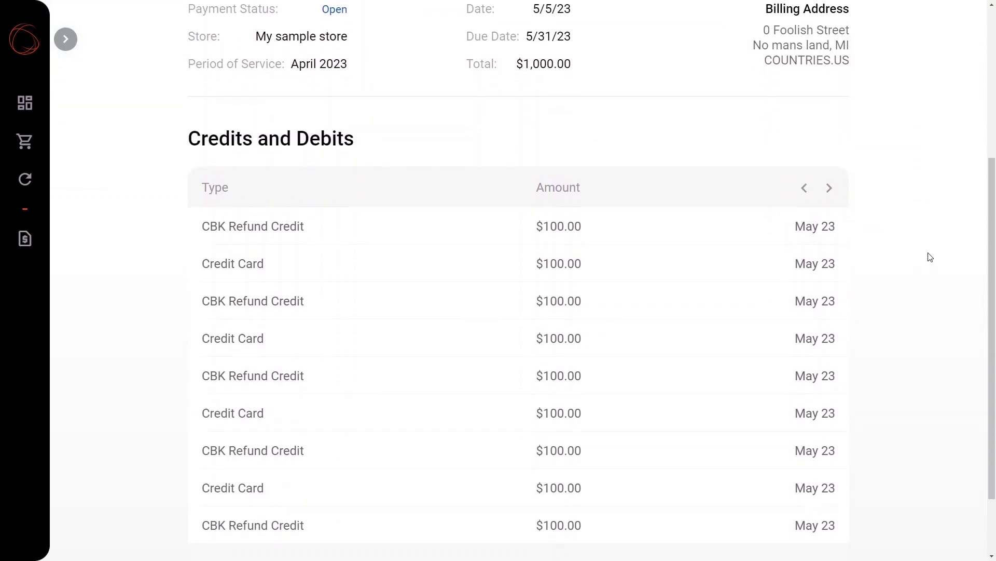
scroll(931, 290, up, 6)
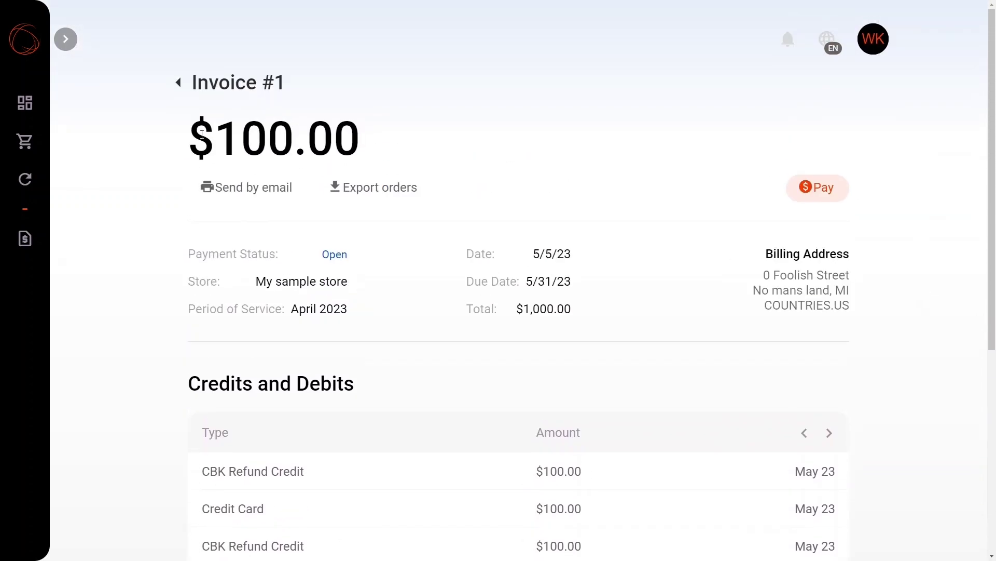
click(178, 83)
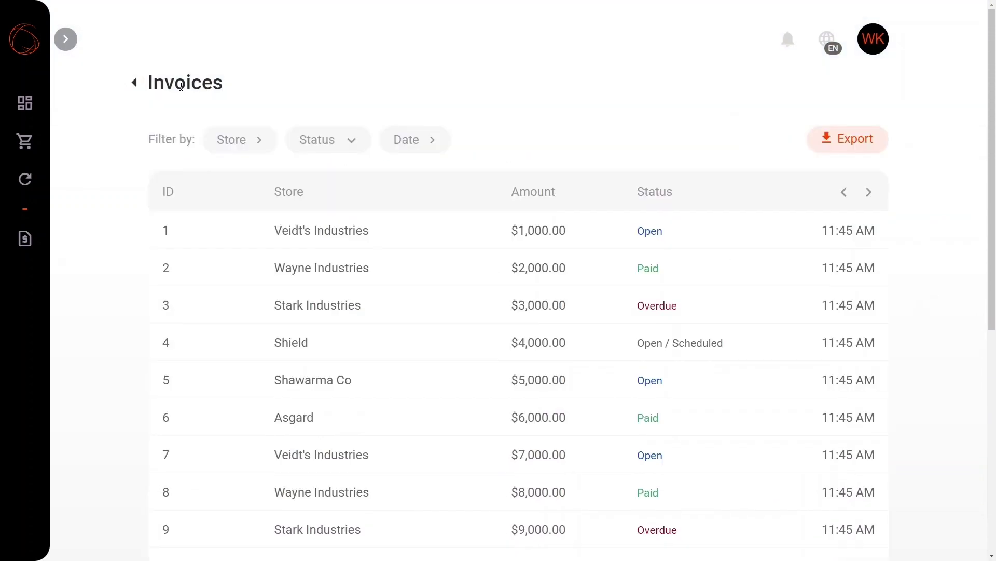
Review the saved refund accounts, then go back to Settings
click(135, 83)
scroll(281, 282, down, 10)
scroll(311, 280, down, 2)
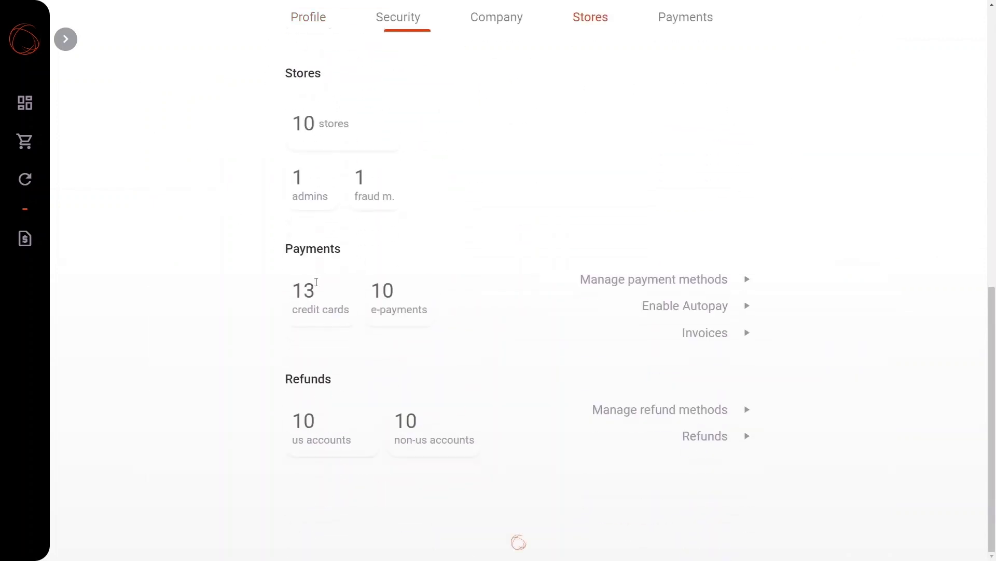
click(699, 419)
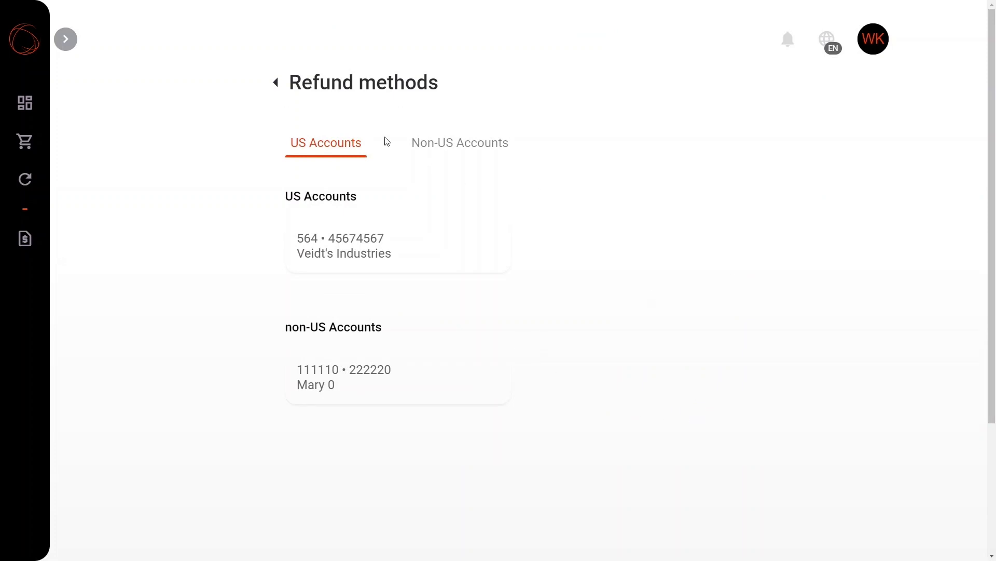
click(278, 84)
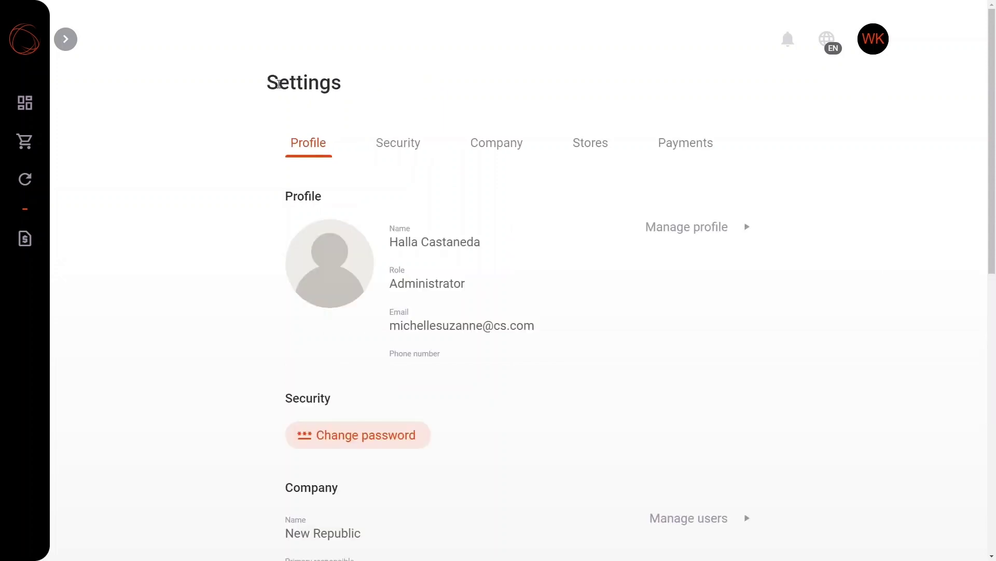
scroll(798, 329, down, 10)
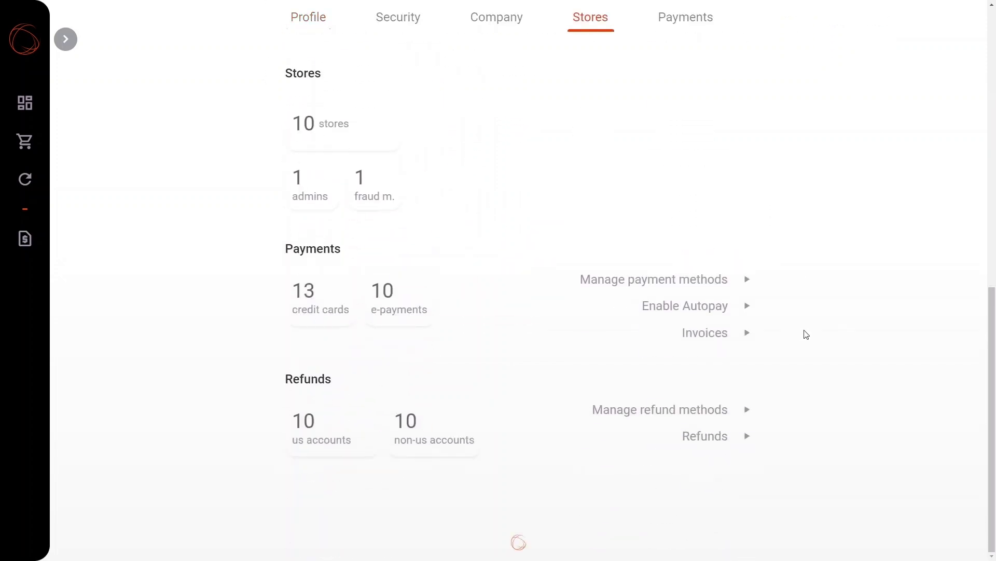
Open the refunds list and review refund CBKCredit20210101's details
click(713, 442)
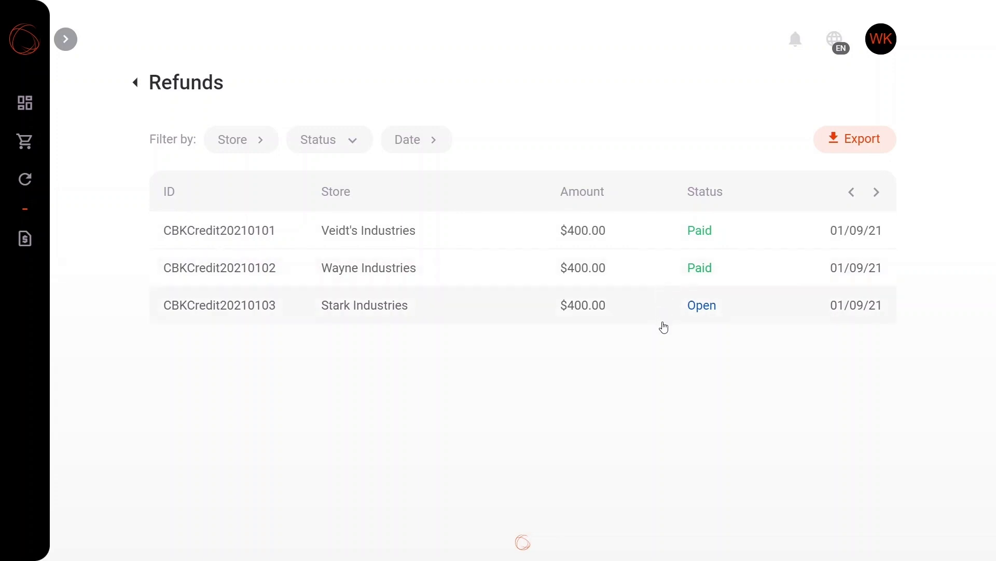
click(673, 237)
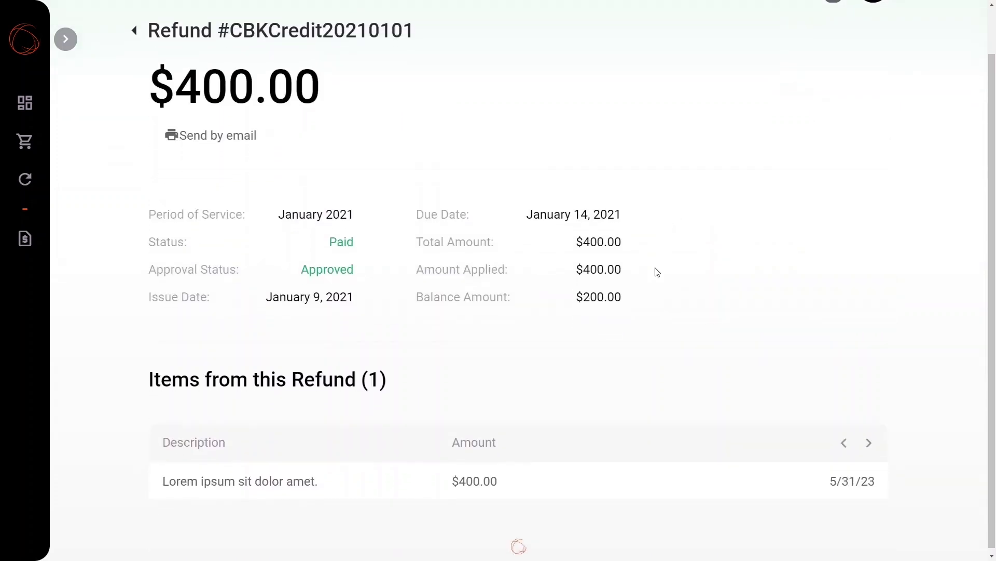
scroll(655, 272, down, 1)
scroll(303, 267, up, 1)
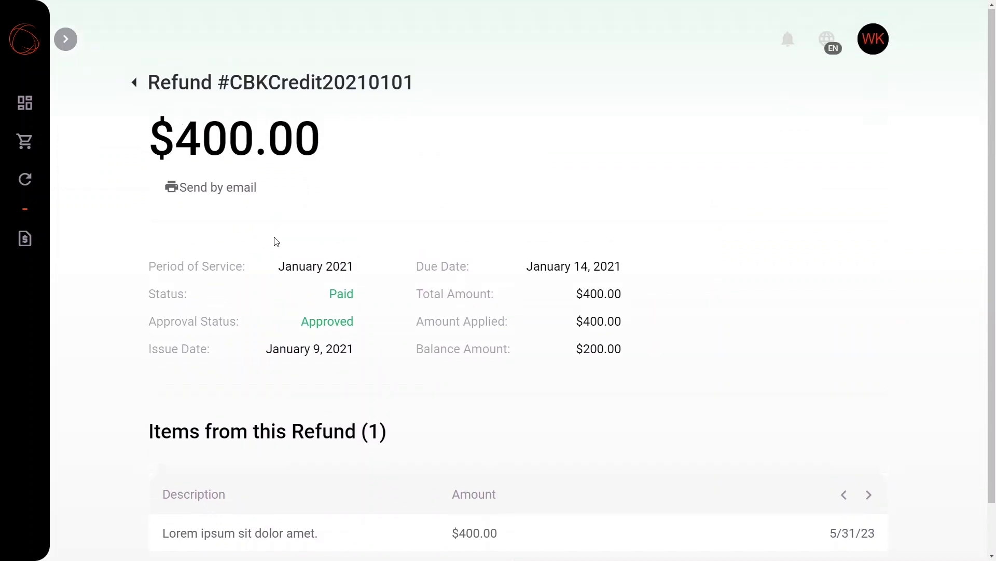
Return from the refunds list to the Settings page and scroll to its user options
click(134, 84)
click(134, 84)
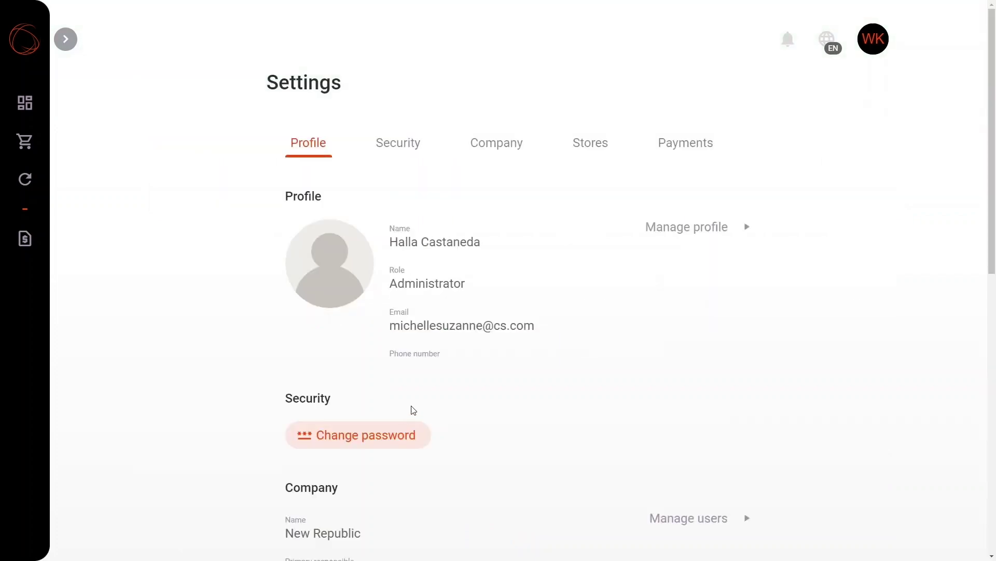
scroll(413, 408, down, 3)
scroll(413, 409, down, 2)
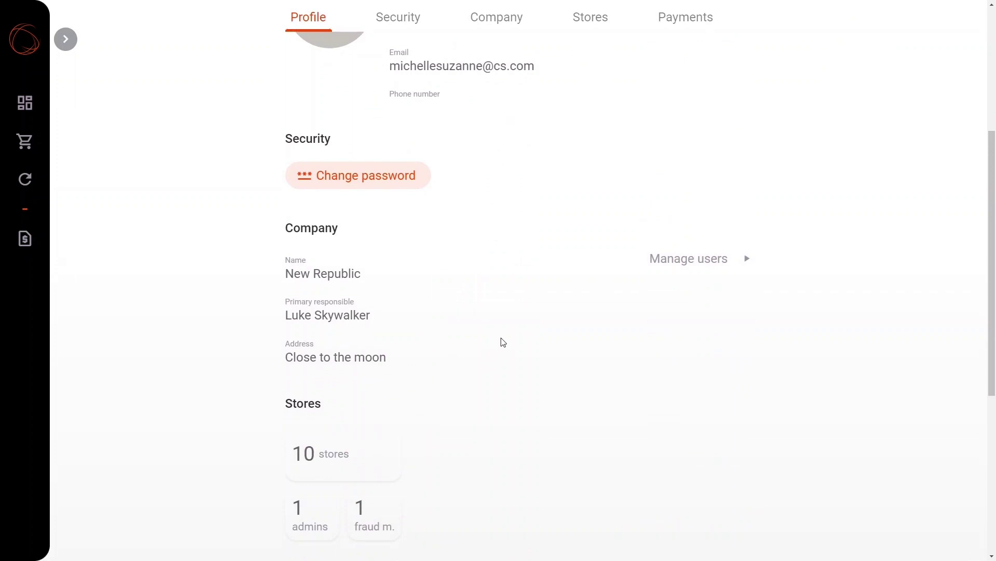
In Manage users, promote the first Finance Manager to Administrator and the first Fraud Manager to Finance Manager
click(683, 260)
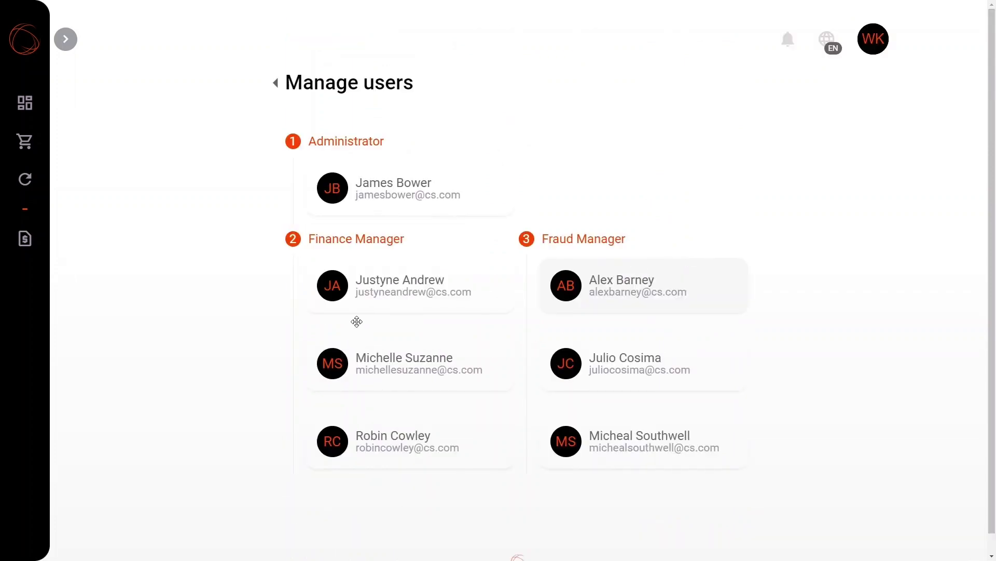
drag(381, 295, 366, 193)
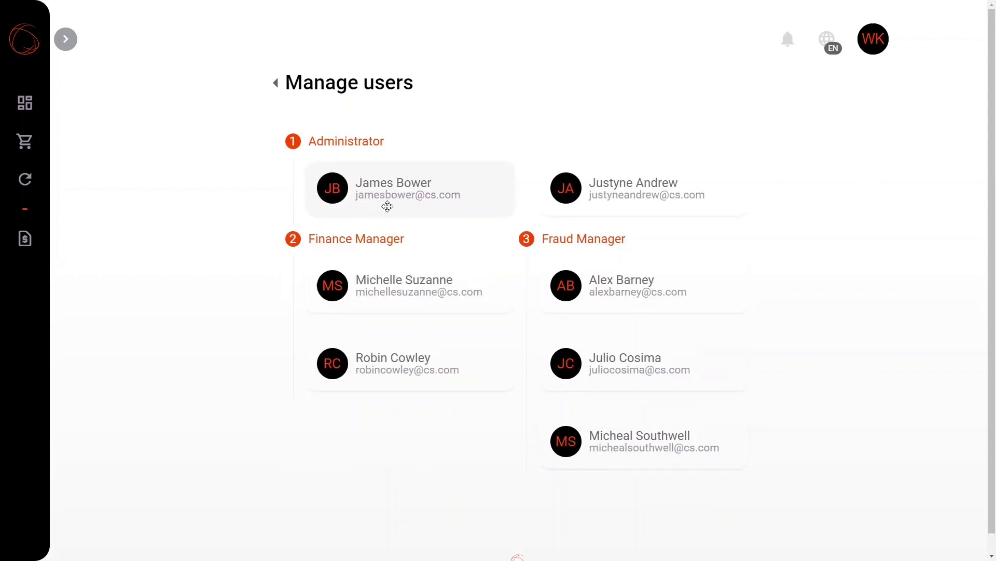
drag(634, 280, 386, 328)
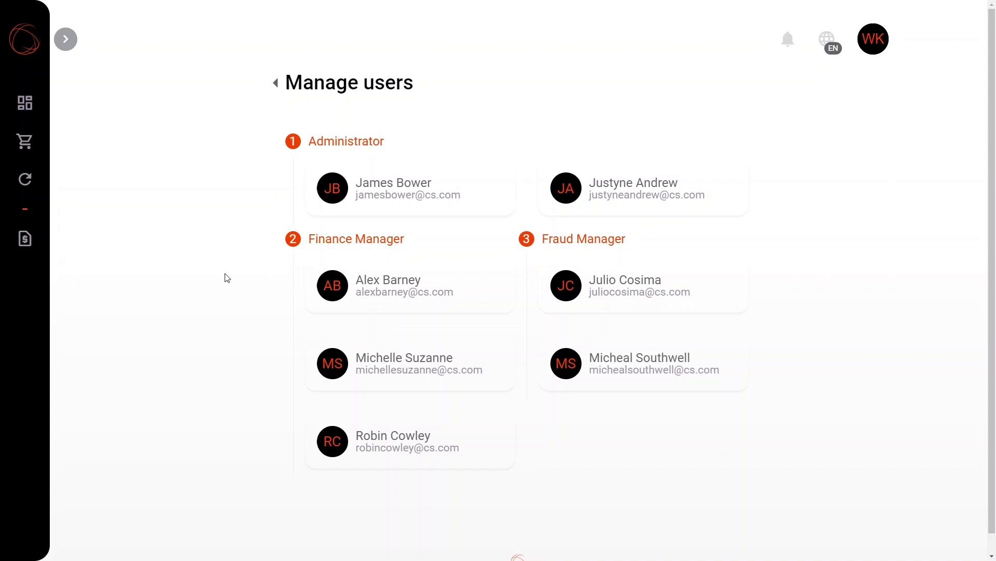
From Settings, review the export-ready notifications, then check the English/Spanish language options and keep English
click(276, 82)
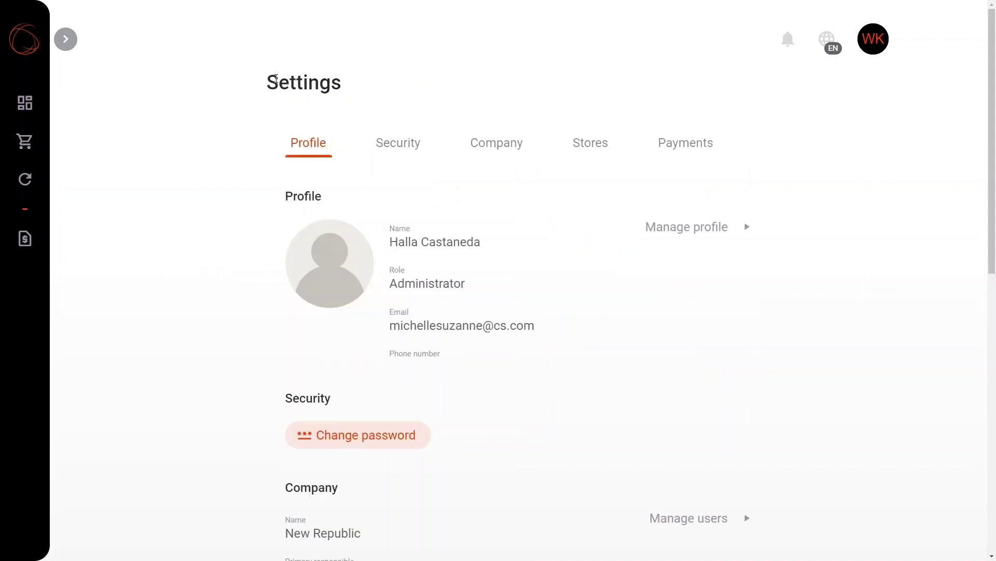
click(787, 43)
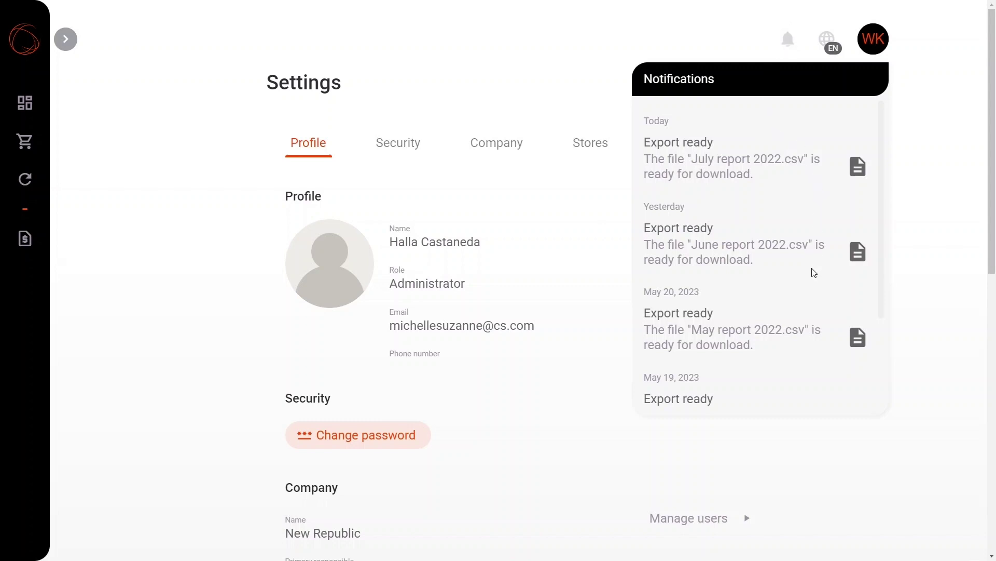
scroll(814, 272, down, 3)
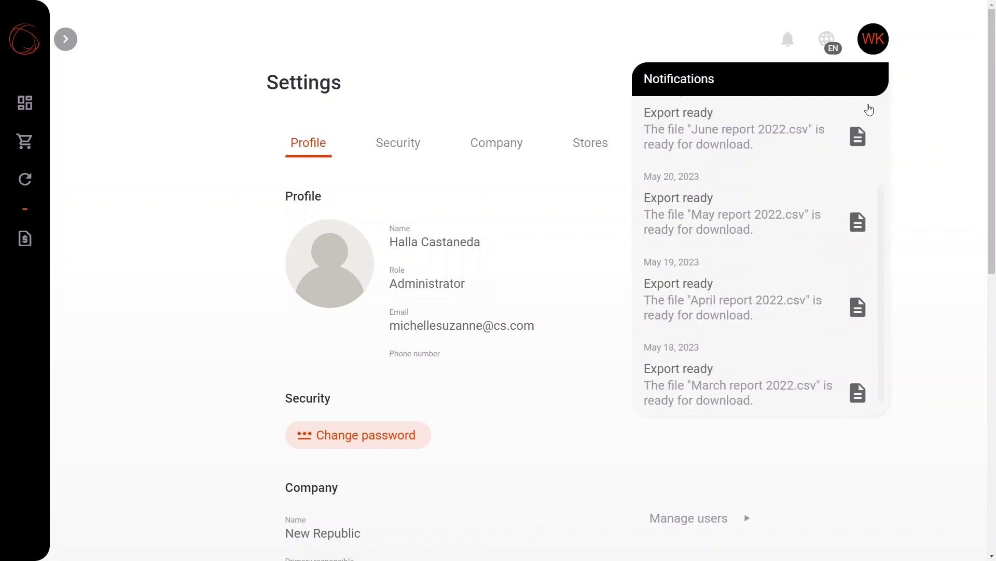
click(827, 43)
click(828, 43)
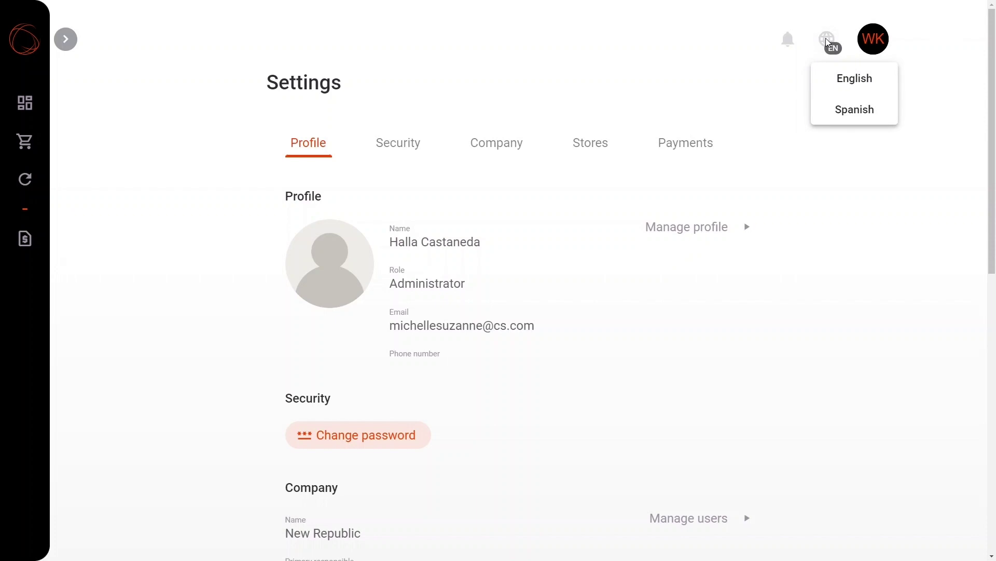
click(827, 42)
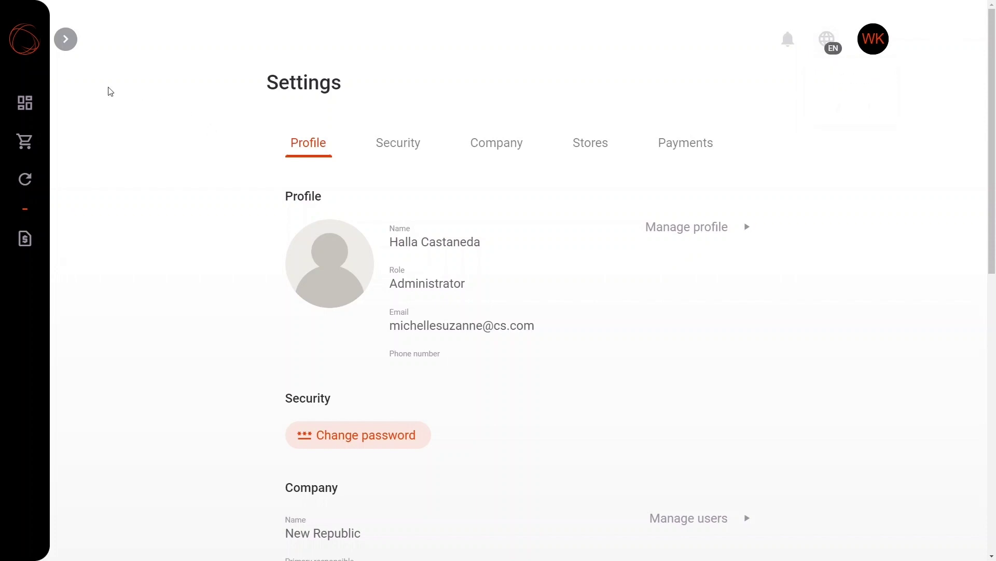
click(32, 104)
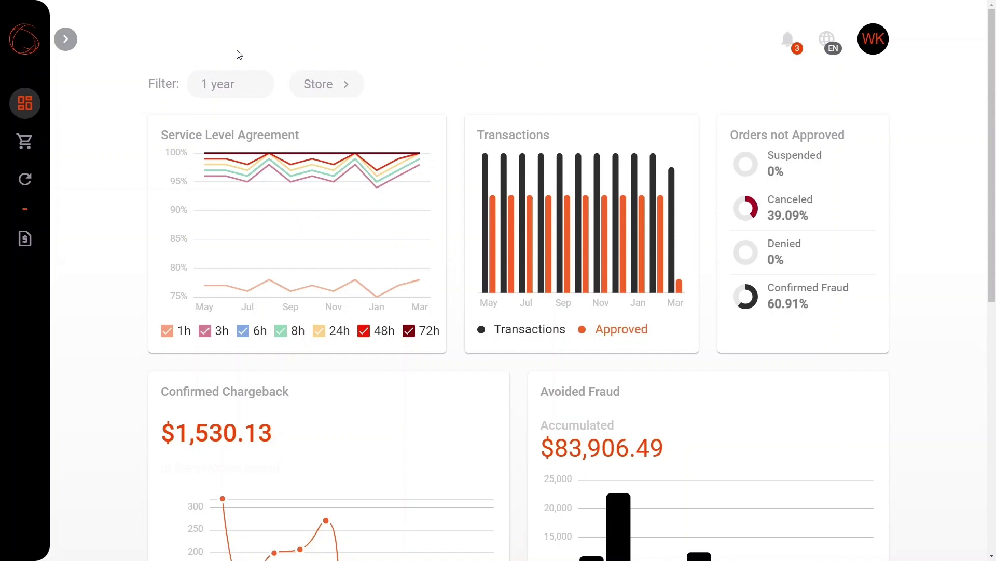